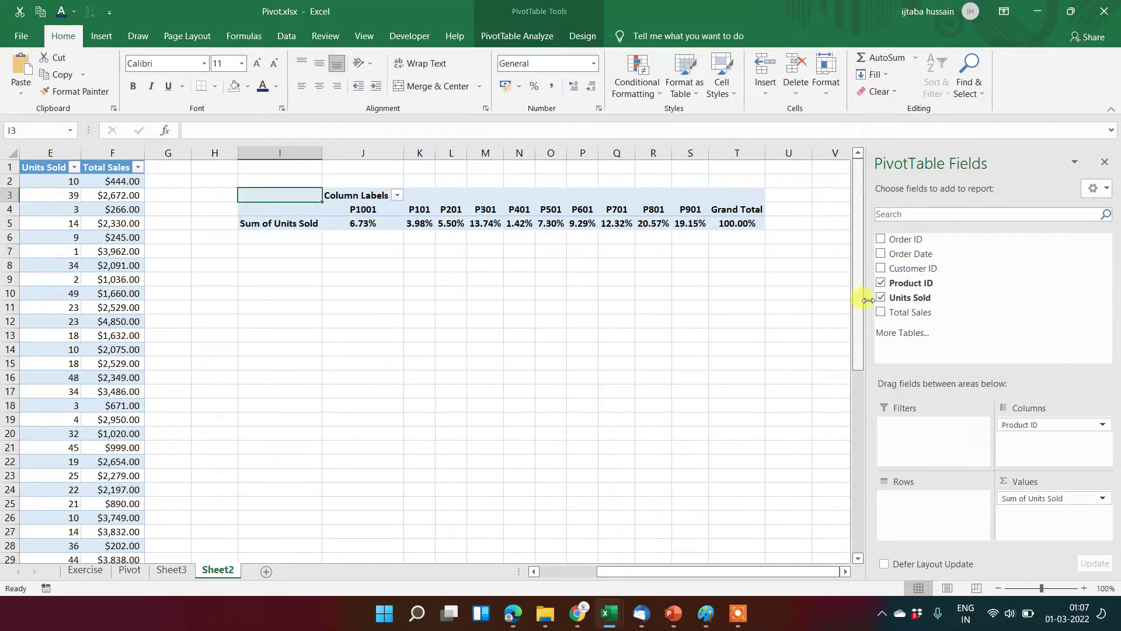
Step: Add Order Date to the pivot table's rows, and expand and collapse the Jan group to check its dates
left_click_drag(894, 253, 909, 508)
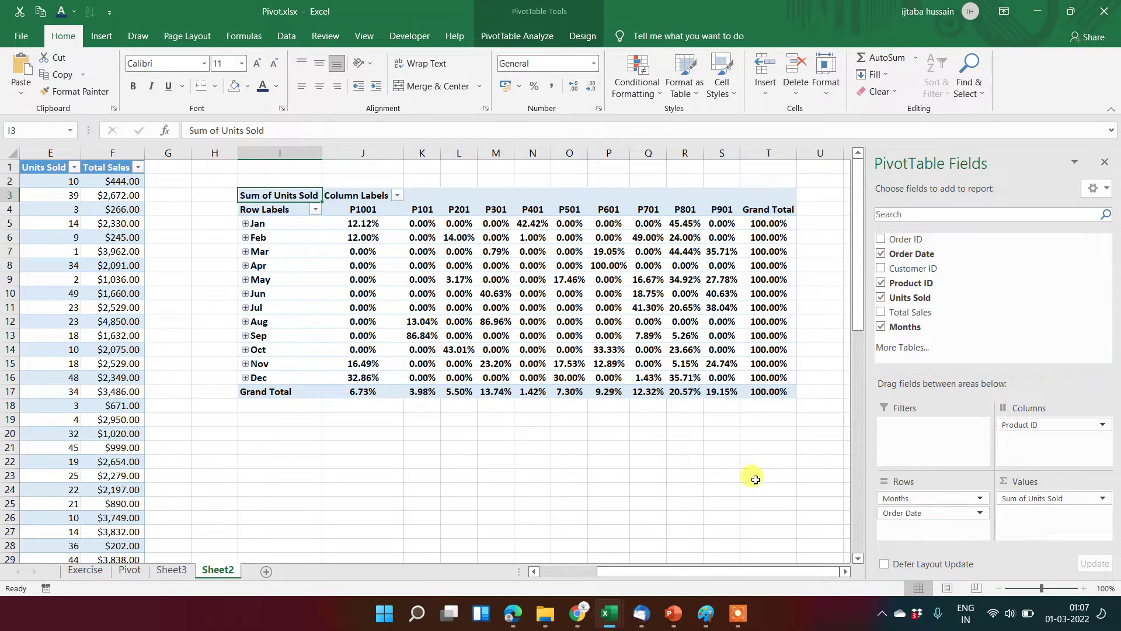
left_click(246, 224)
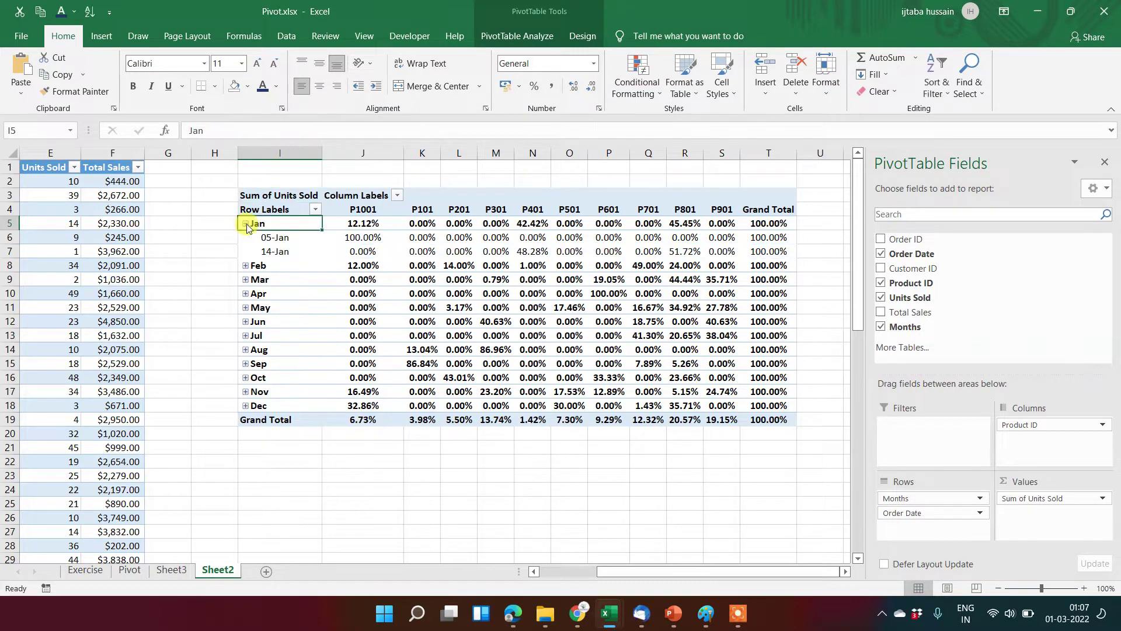
left_click(246, 224)
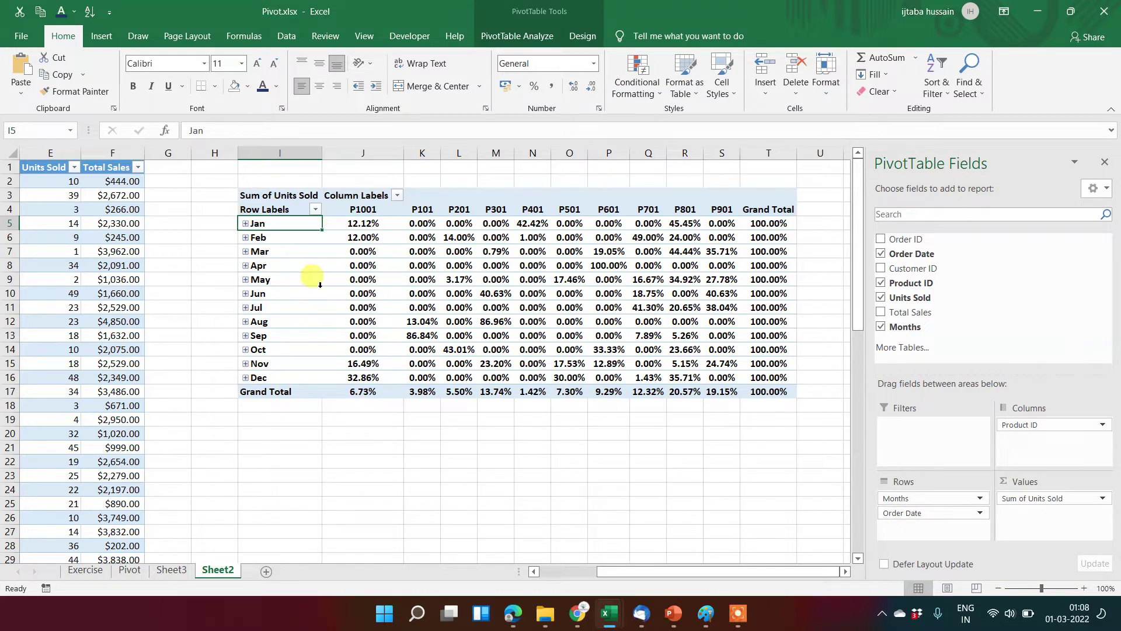
Step: Ungroup the month row labels so the pivot table lists individual order dates
right_click(278, 223)
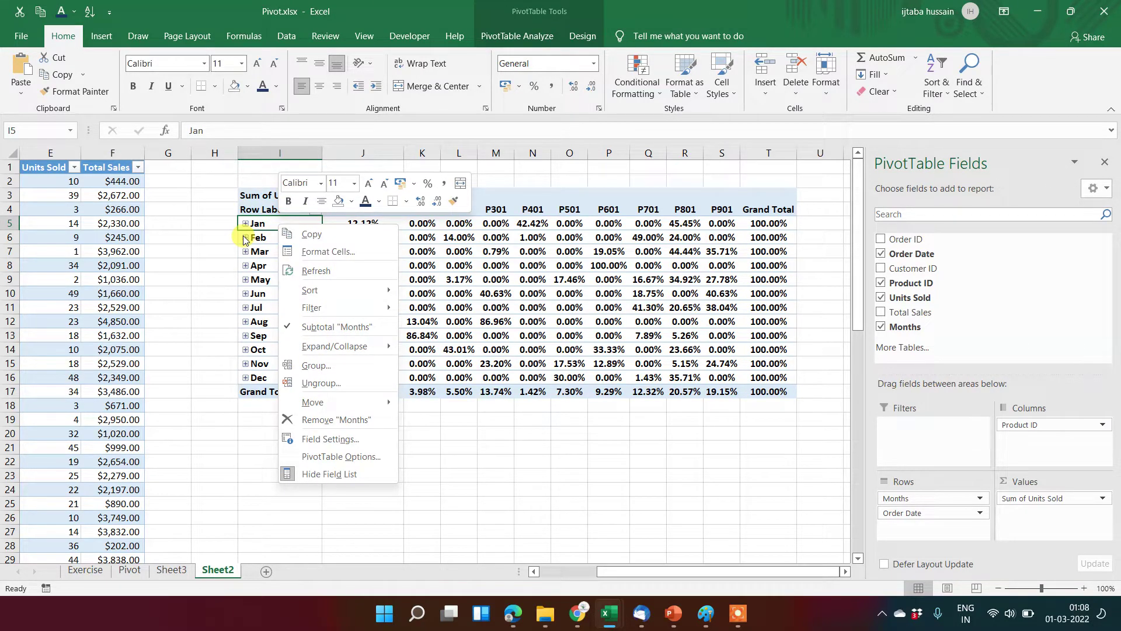
mouse_move(310, 314)
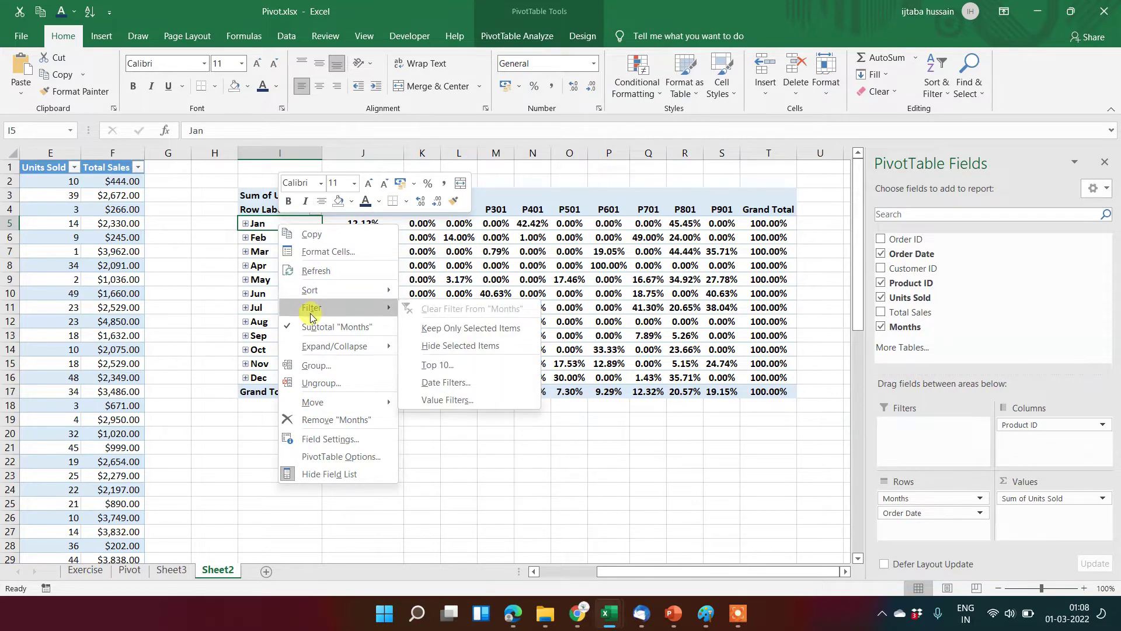
left_click(322, 384)
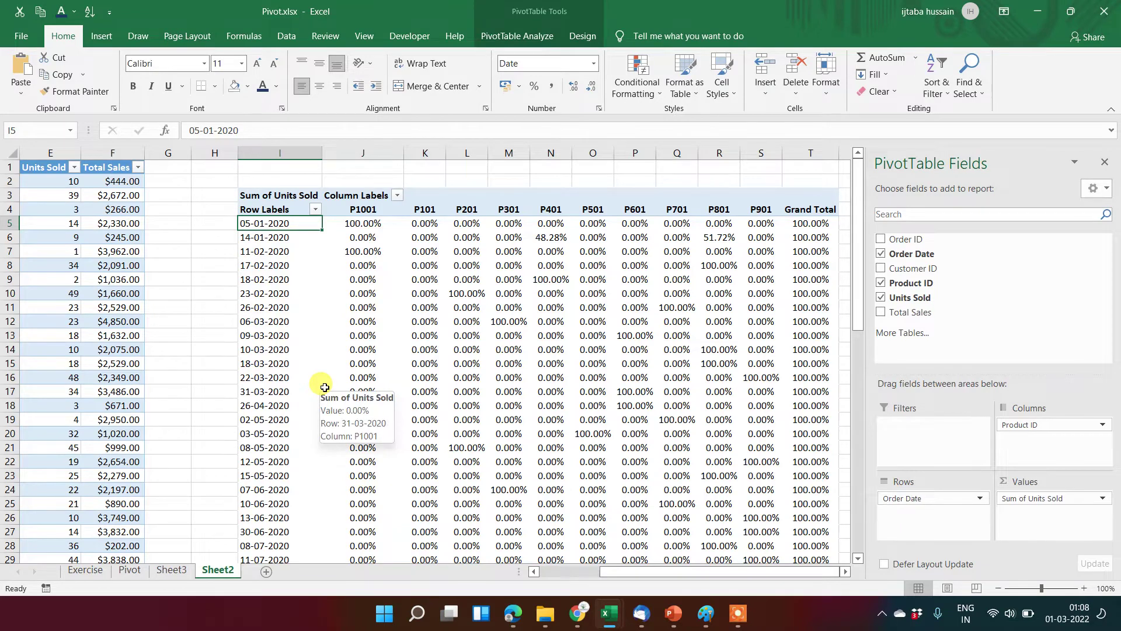
Step: Examine the full list of ungrouped order dates in the pivot table's row labels
key("ctrl+Down")
key("Up")
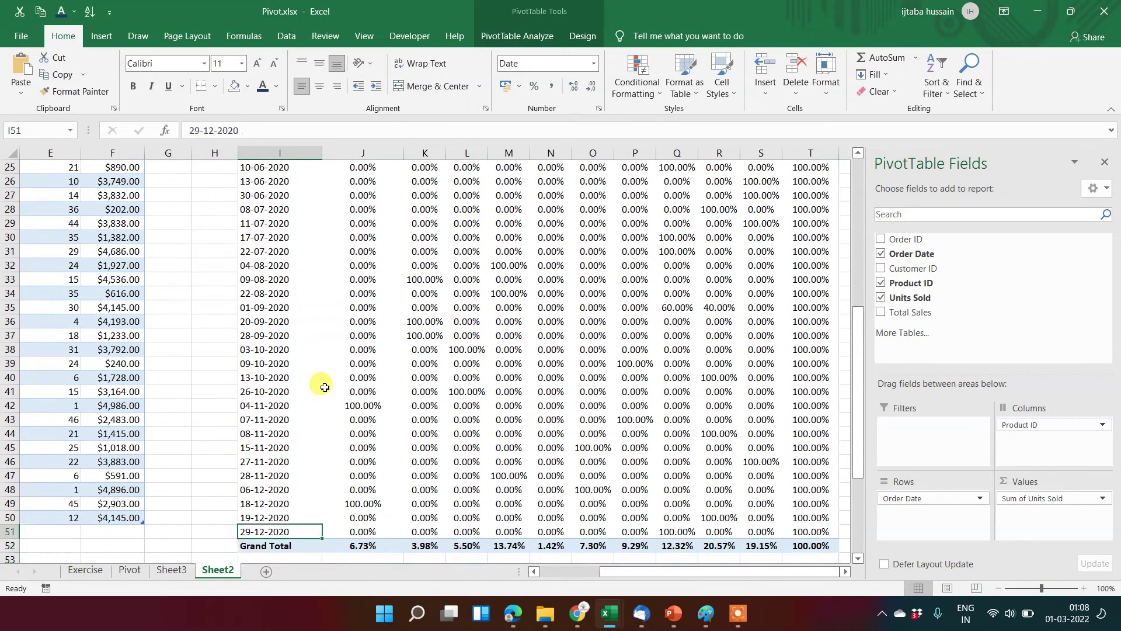
key("ctrl+shift+Up")
key("shift+Down")
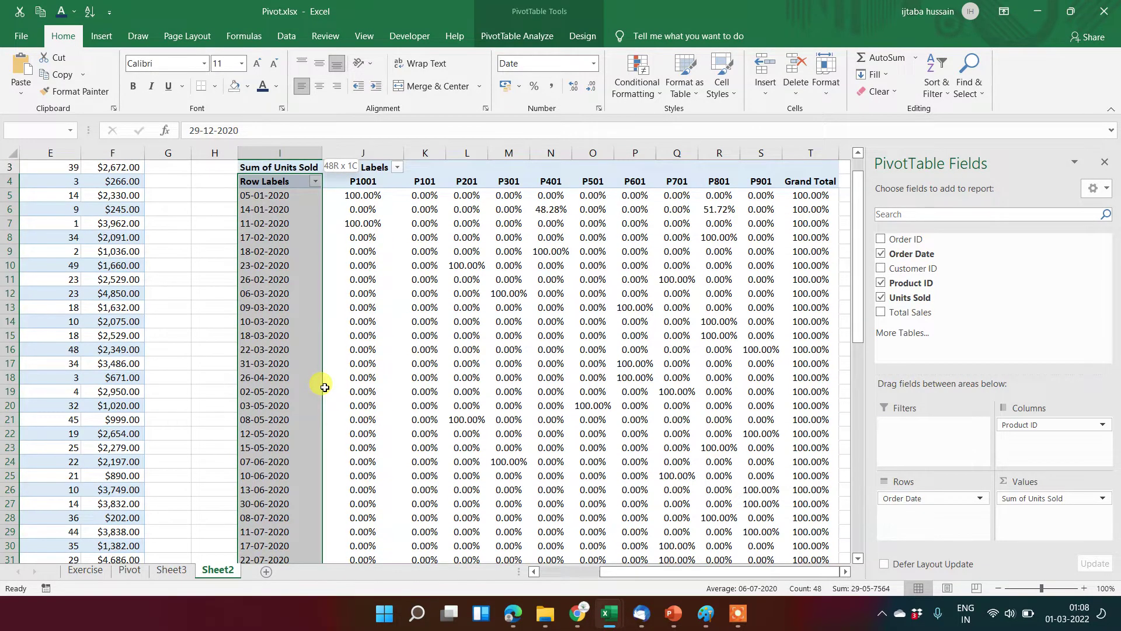
key("ctrl+Up")
key("Down")
key("Down")
key("Down")
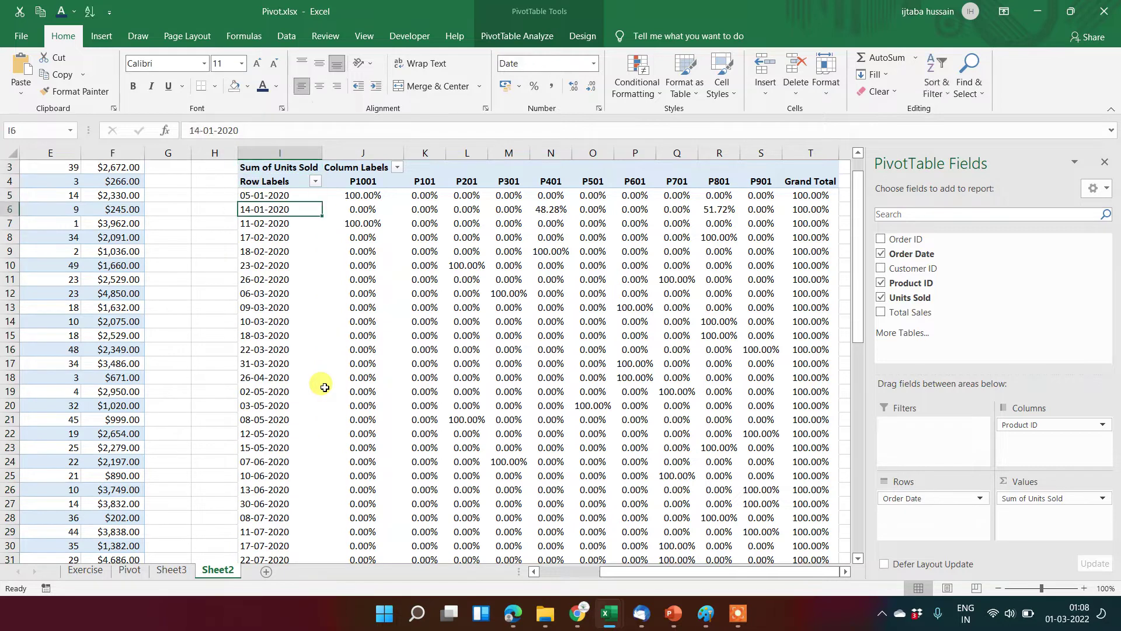
Step: Group the Order Date row labels by Months only, keeping the automatic start and end dates
right_click(275, 264)
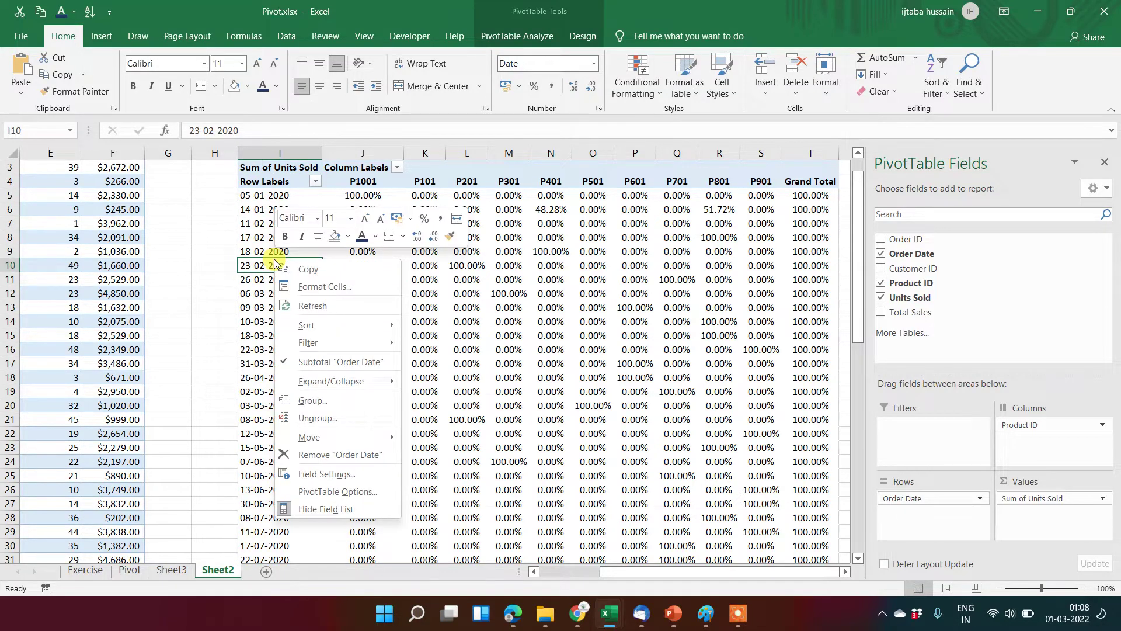
left_click(319, 399)
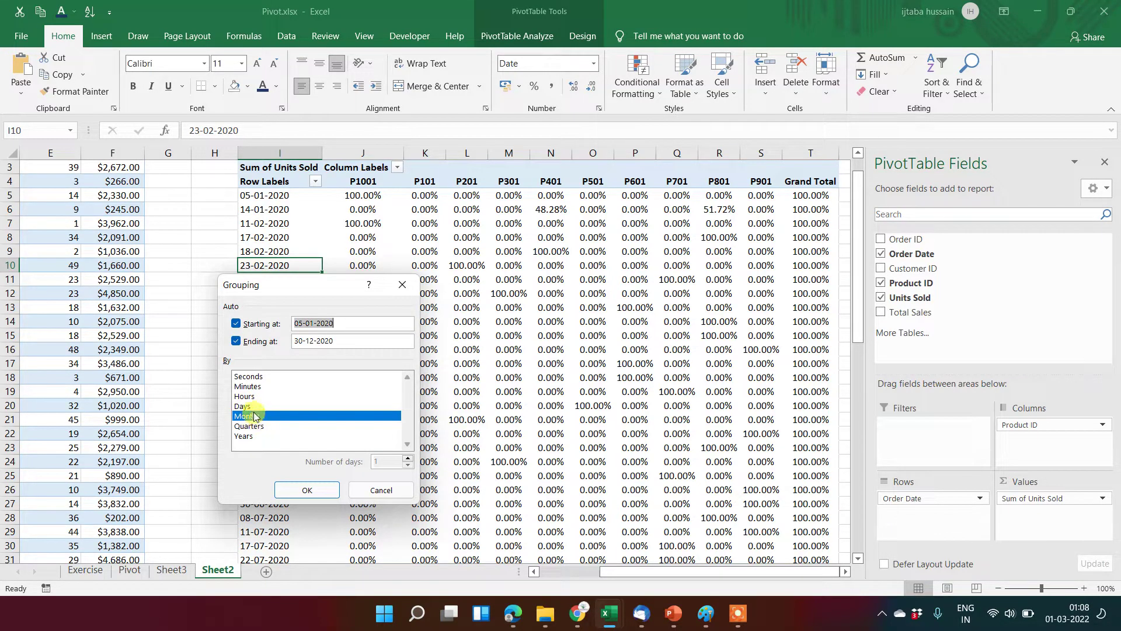
left_click(306, 488)
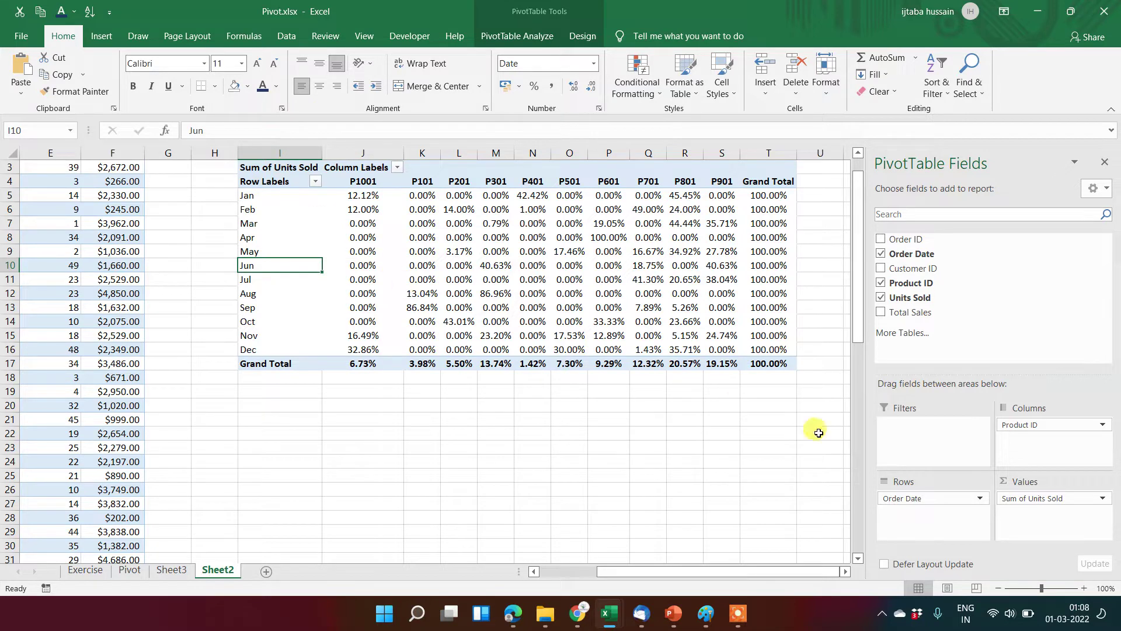
Step: Remove Order Date from the pivot table's rows and put Total Sales there instead
left_click_drag(939, 497, 939, 497)
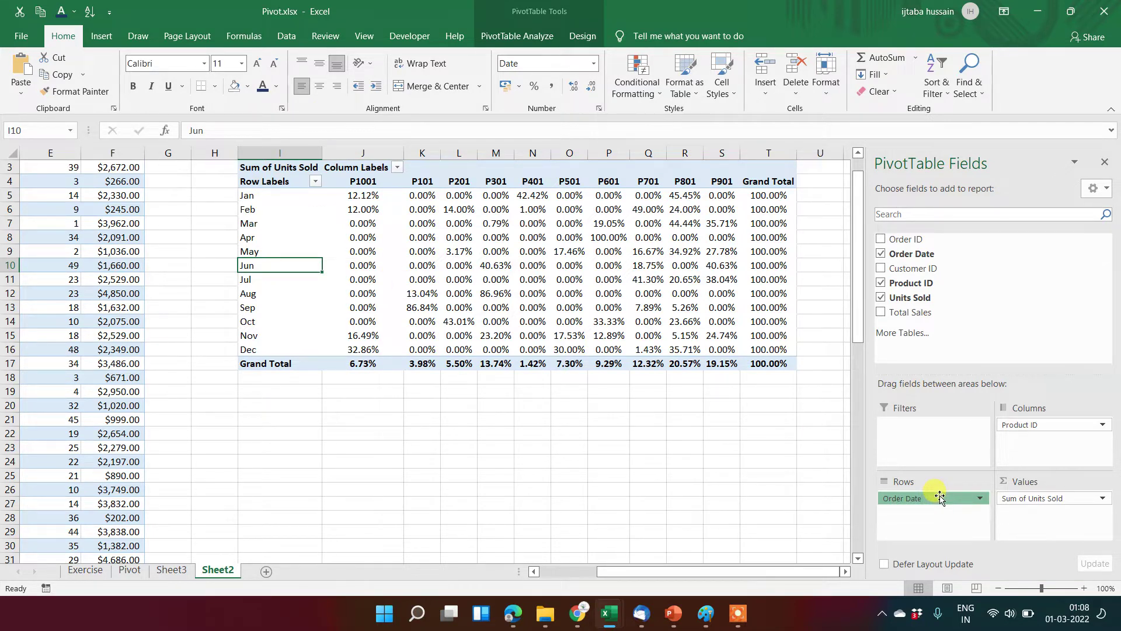
left_click(939, 497)
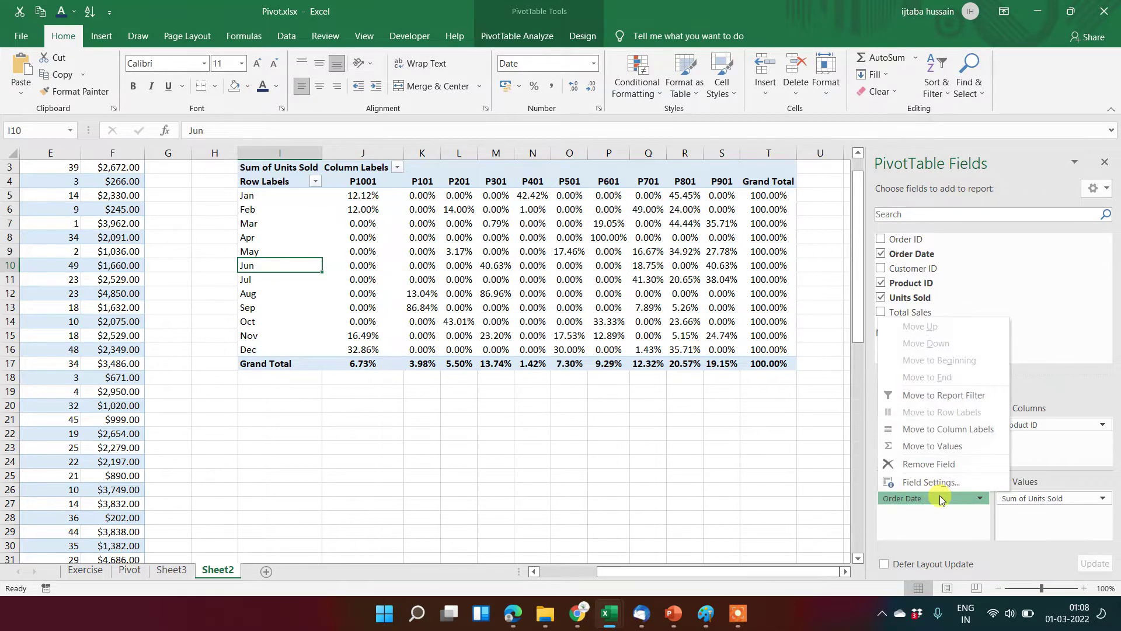
left_click_drag(940, 498, 745, 443)
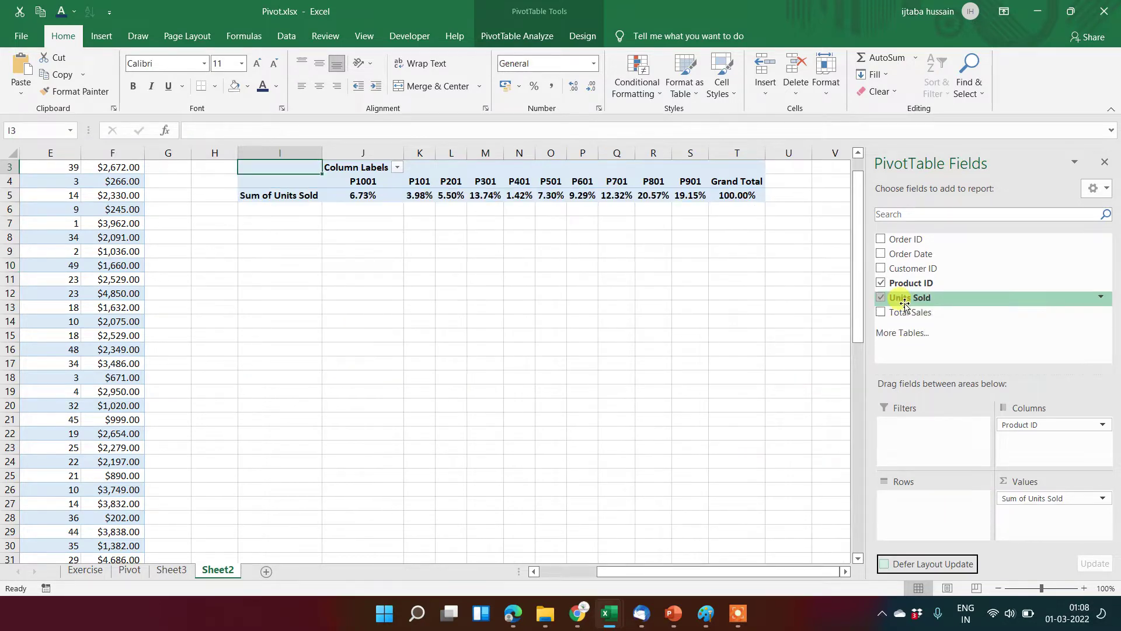
left_click_drag(904, 304, 942, 512)
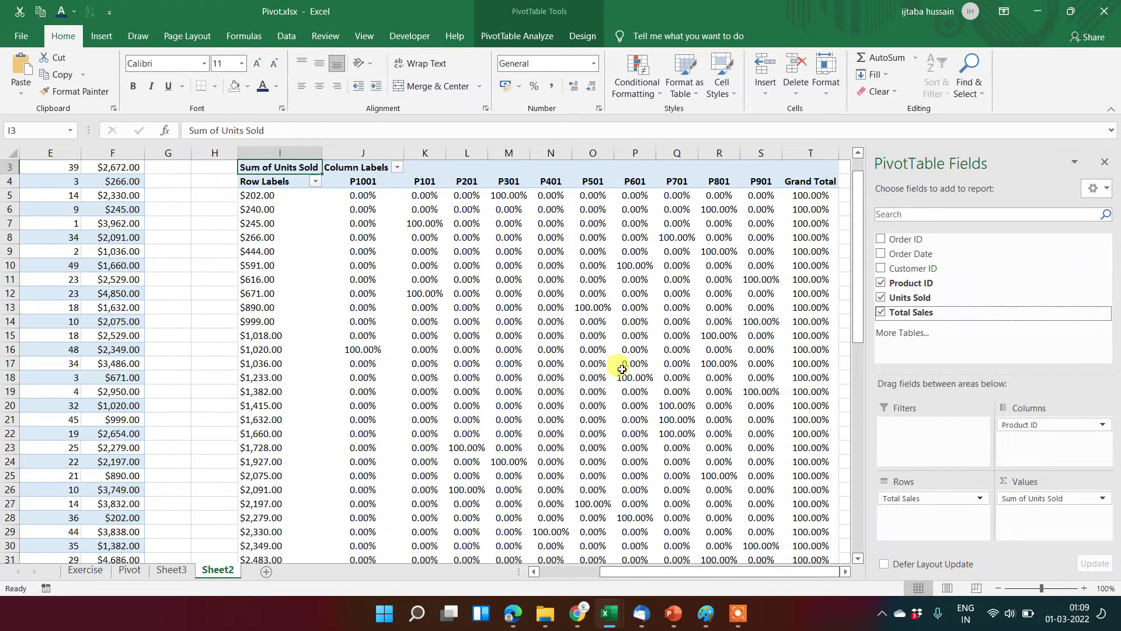
Step: Group the Total Sales row labels into intervals of 500, keeping the automatic start and end values
left_click(280, 218)
key("ctrl+Down")
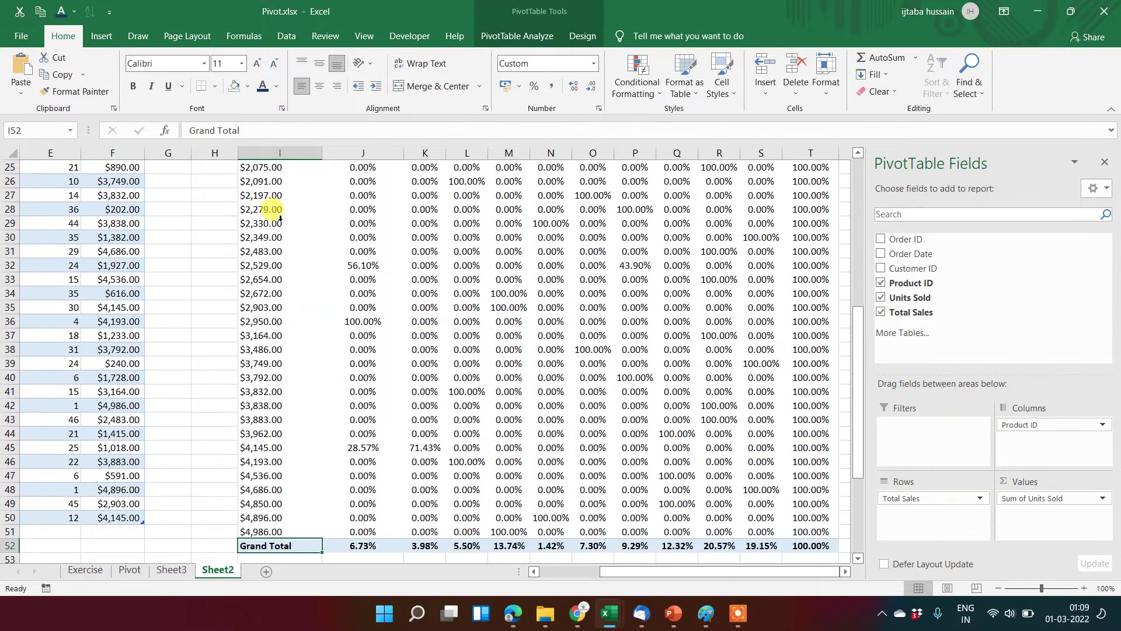
scroll(280, 218, "up", 7)
left_click(266, 209)
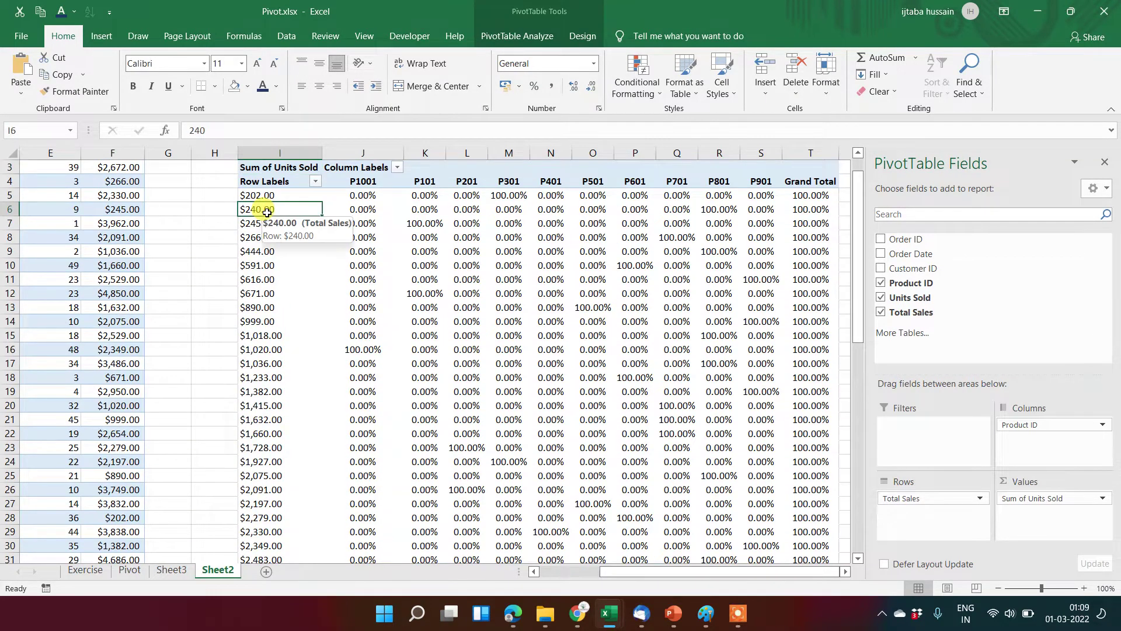
right_click(267, 213)
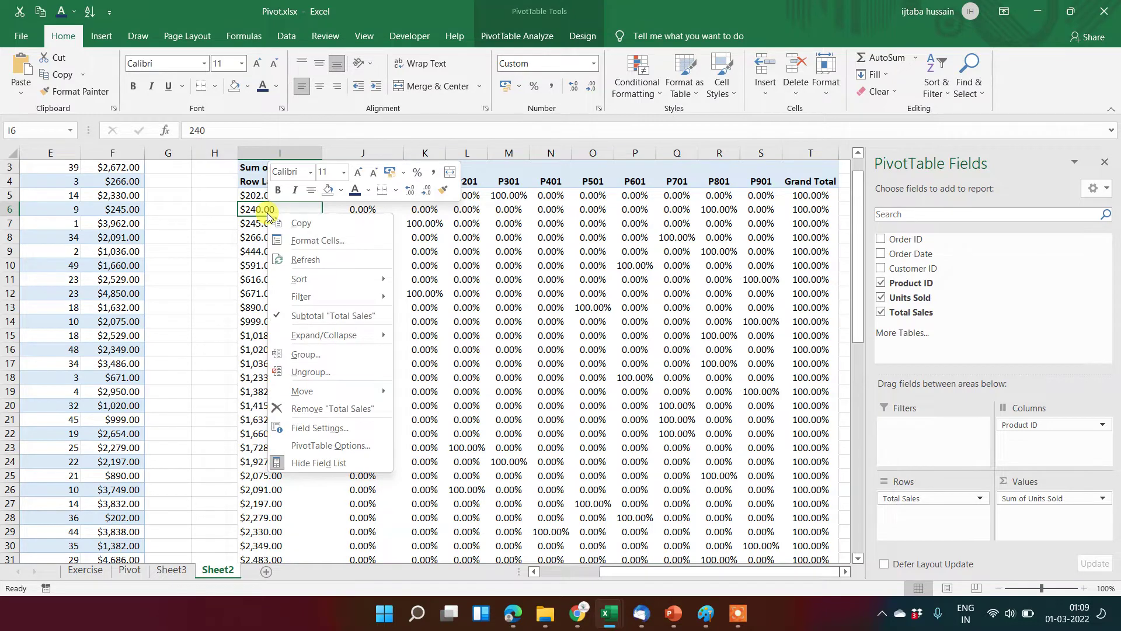
left_click(325, 354)
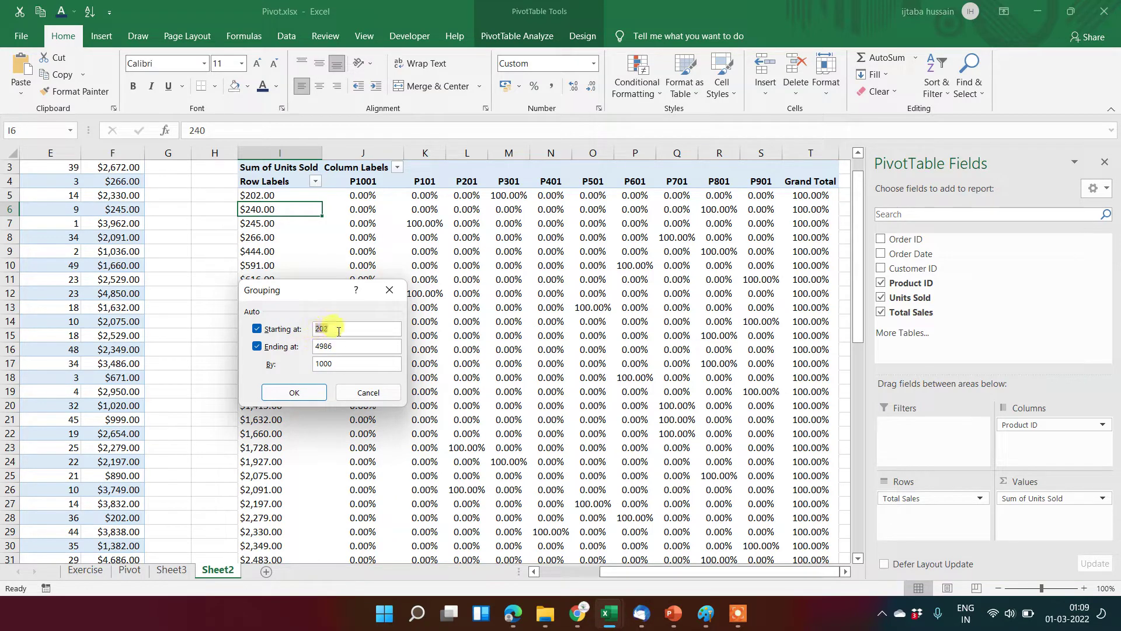
left_click(337, 362)
type("500")
key("Return")
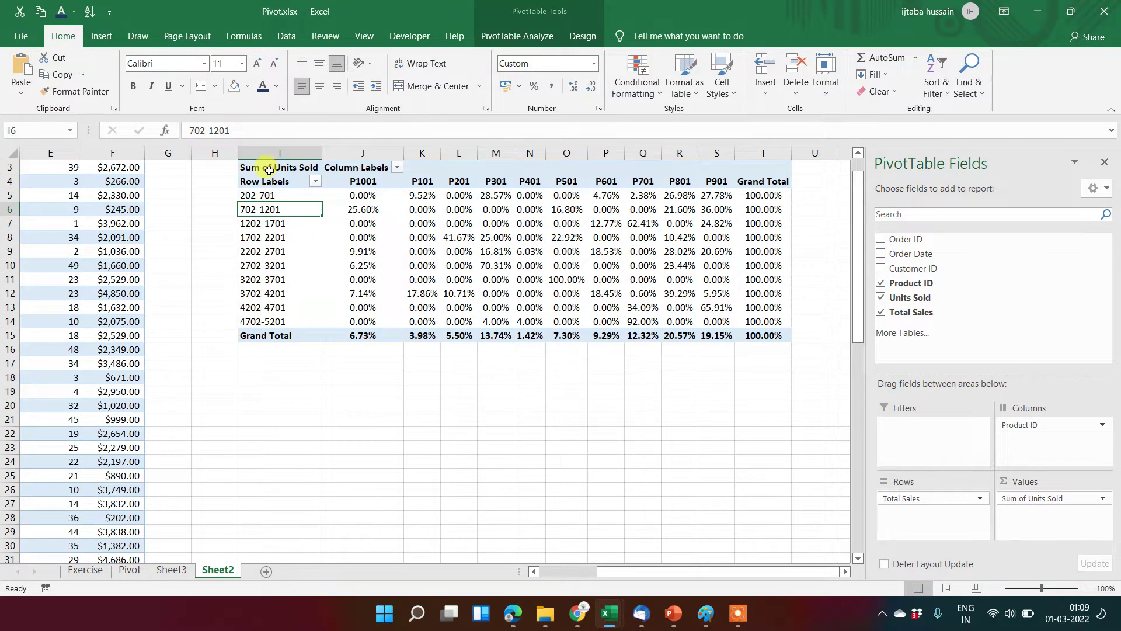
Step: Examine the grouped Total Sales ranges in the row labels and their percentages for each product
key("Up")
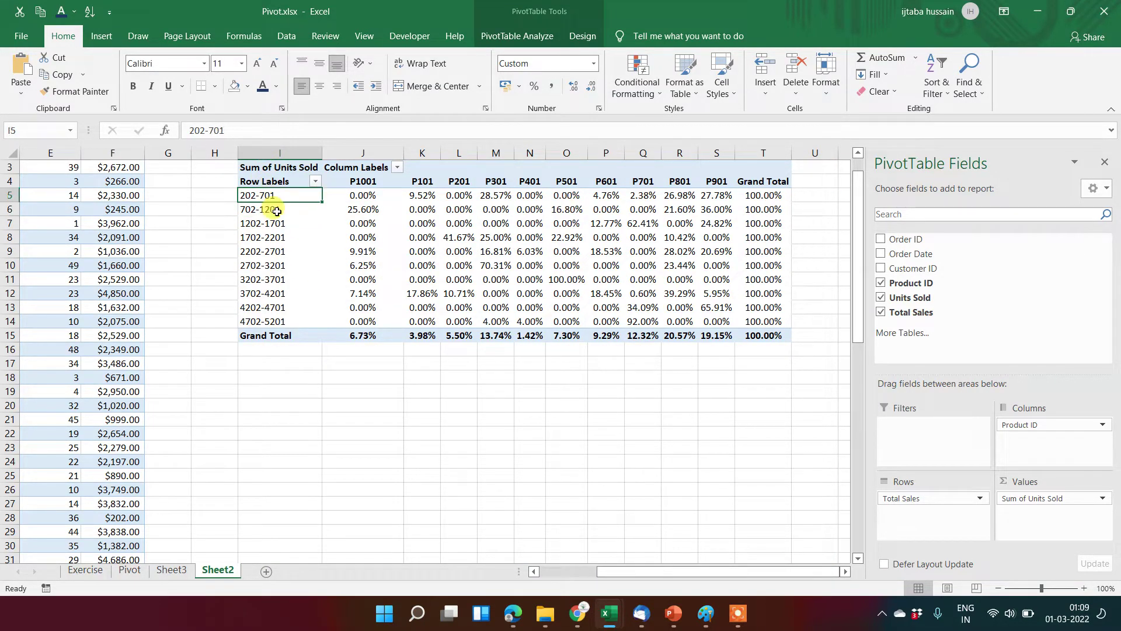
key("shift+Down")
key("shift+Down")
key("shift+Down")
key("shift+Down")
key("shift+Down")
key("shift+Down")
key("shift+Down")
key("shift+Down")
key("shift+Down")
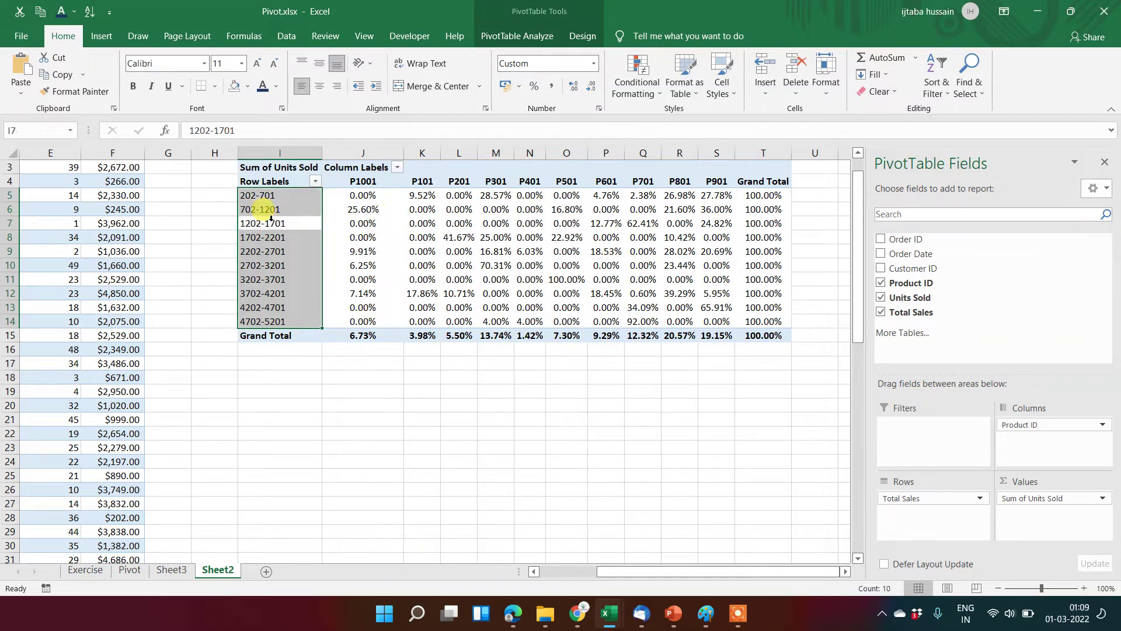
left_click(367, 227)
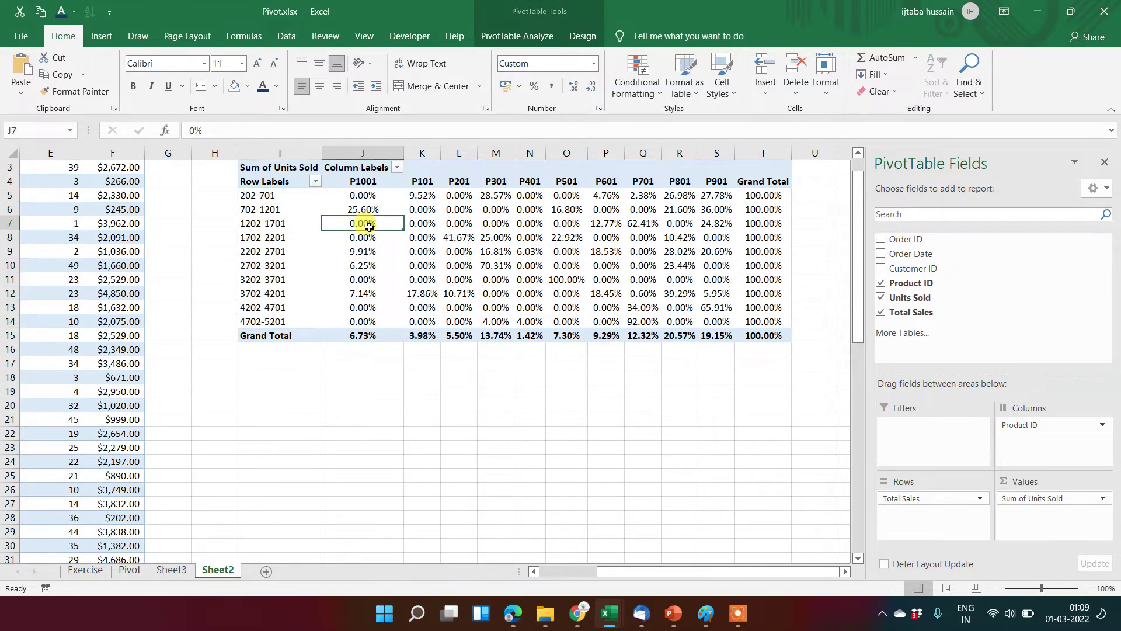
left_click(260, 236)
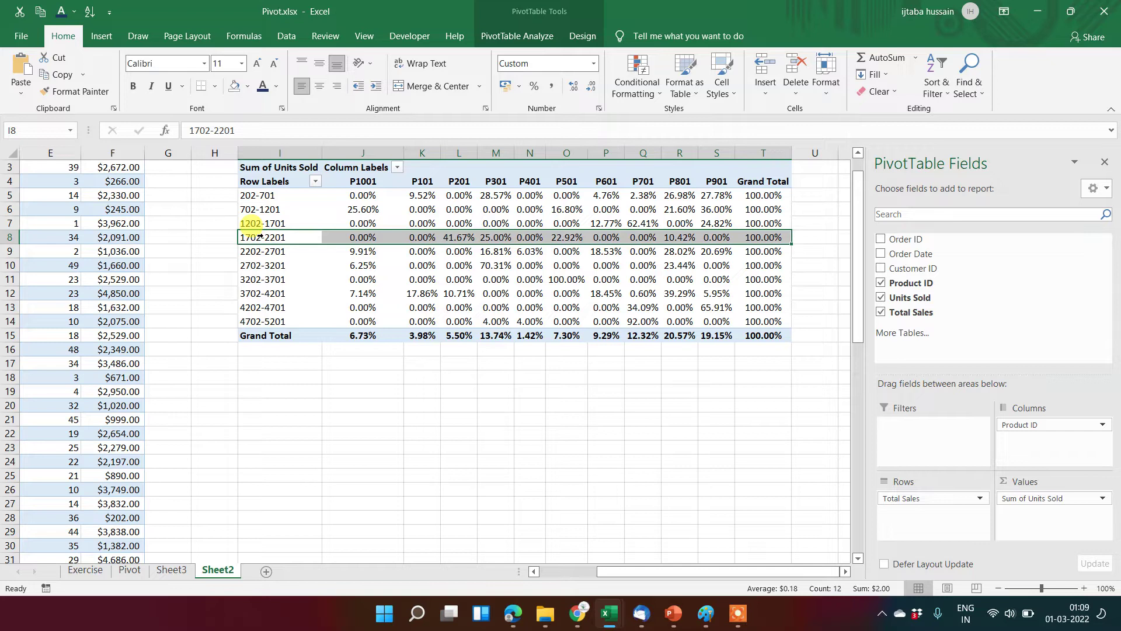
Step: Ungroup the Total Sales ranges to view the individual amounts, and undo that ungrouping
right_click(255, 198)
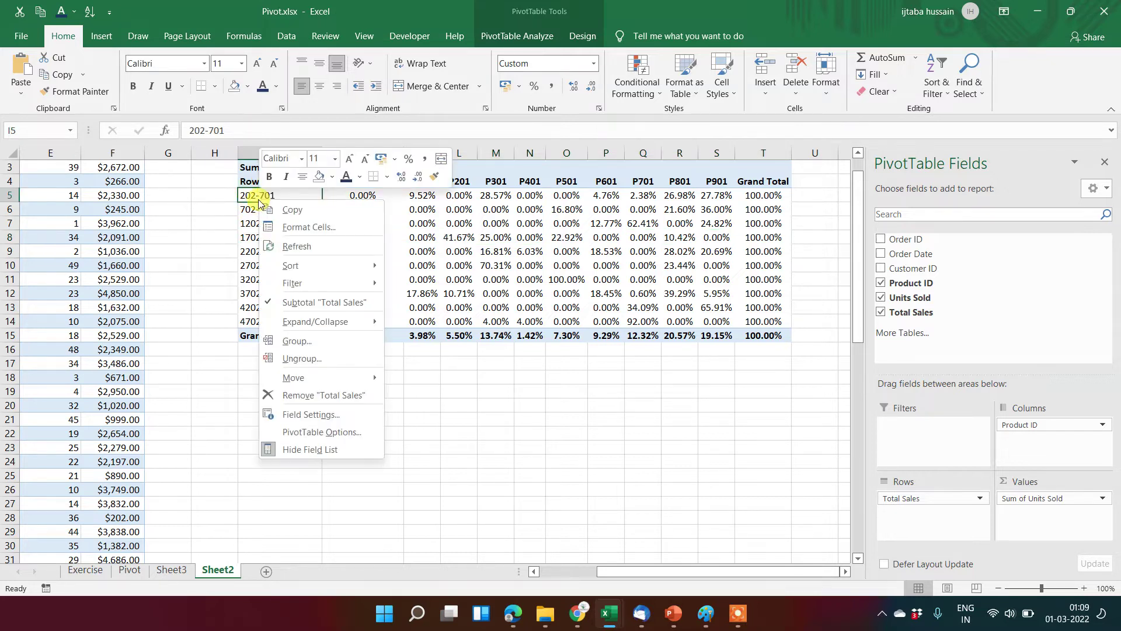
left_click(324, 359)
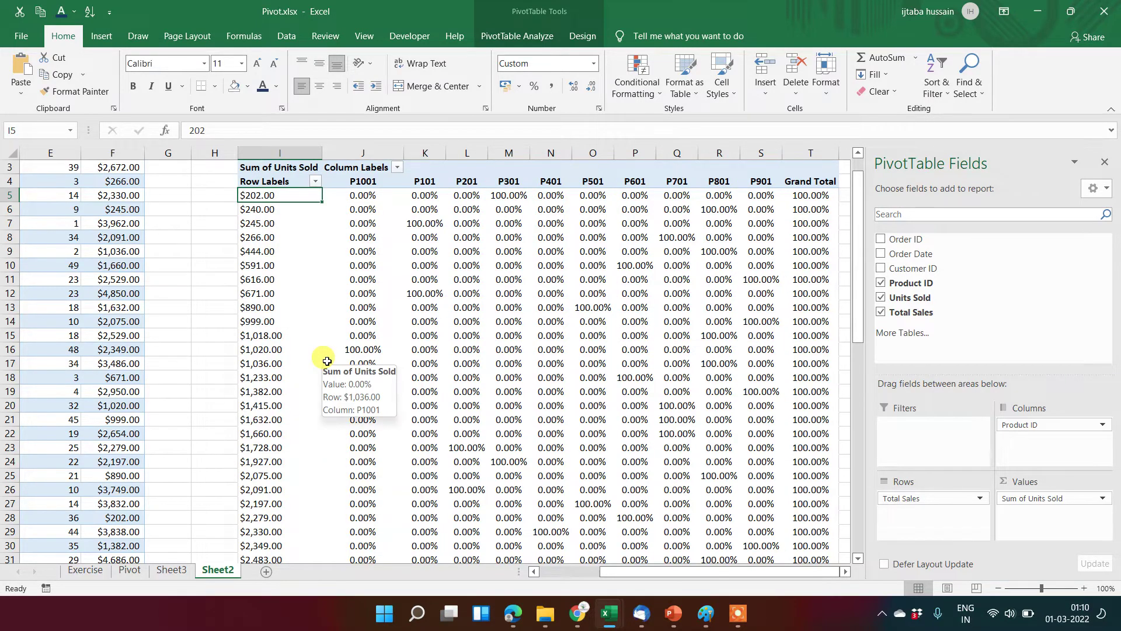
key("ctrl+Down")
key("ctrl+Up")
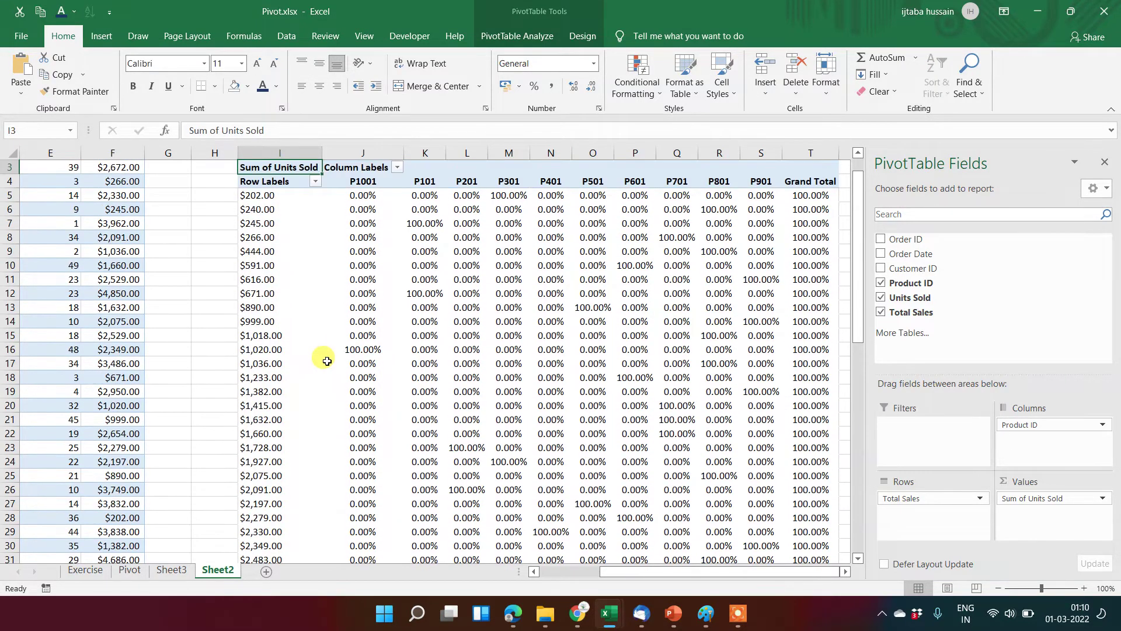
key("ctrl+z")
Step: Regroup the Total Sales row labels from 0 to 5000 in intervals of 1000, and check the first ranges
key("ctrl+Up")
key("Down")
key("Down")
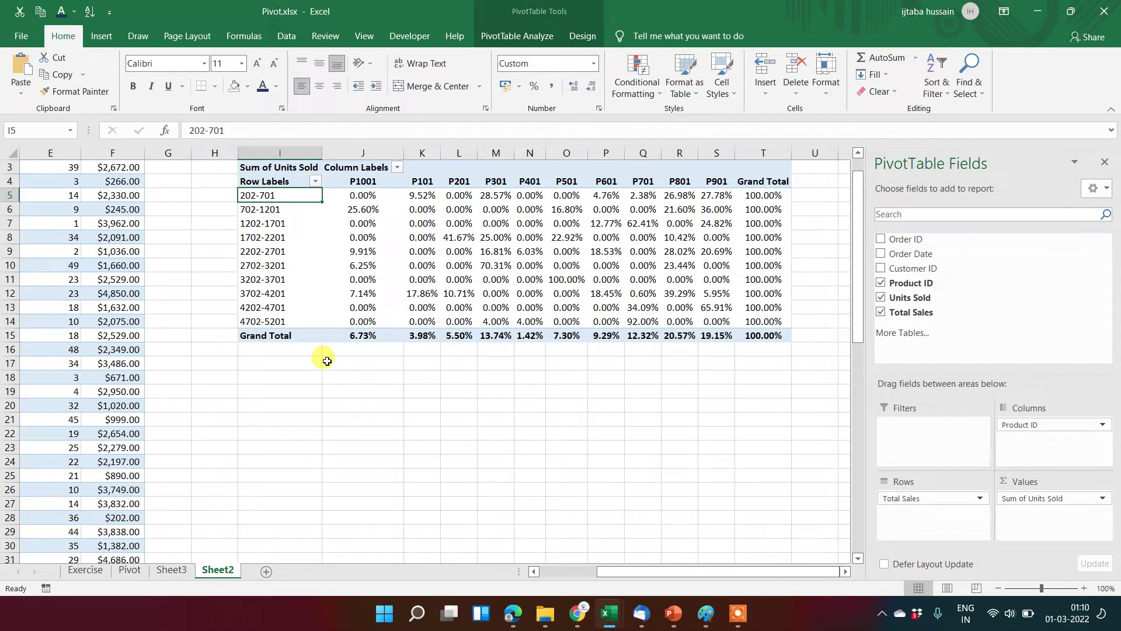
key("ctrl+shift+Down")
key("shift+Up")
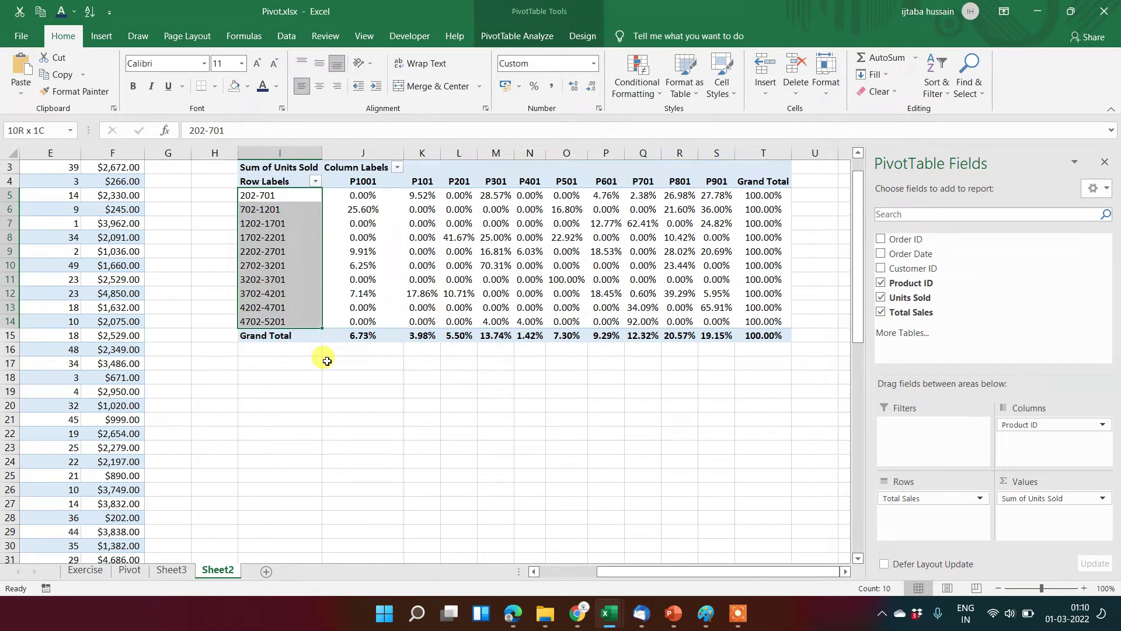
right_click(290, 262)
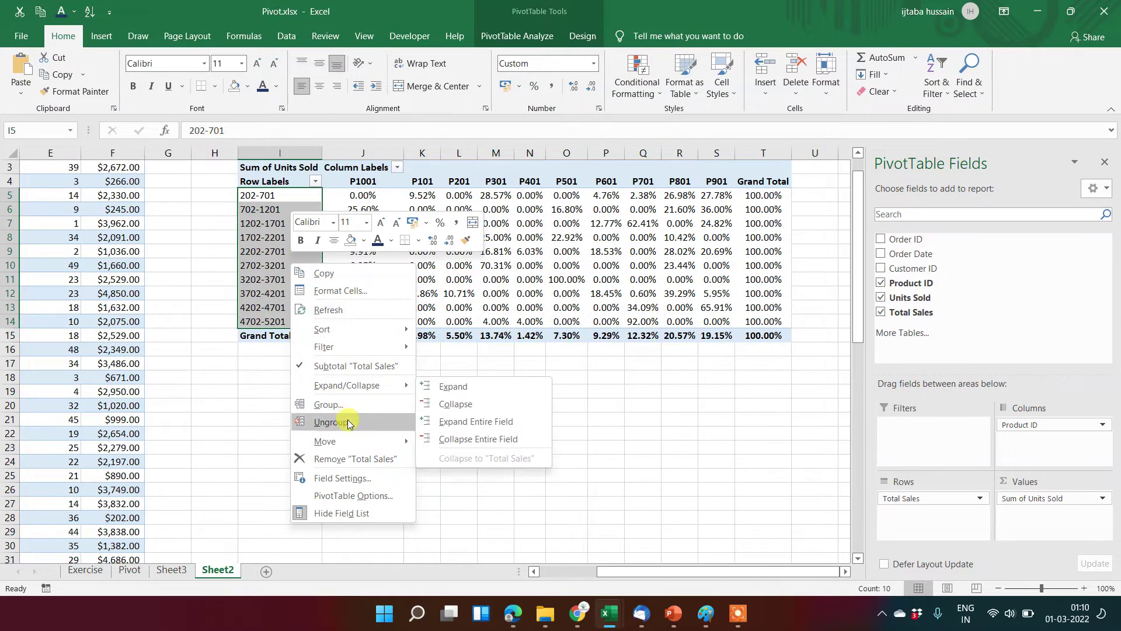
left_click(337, 403)
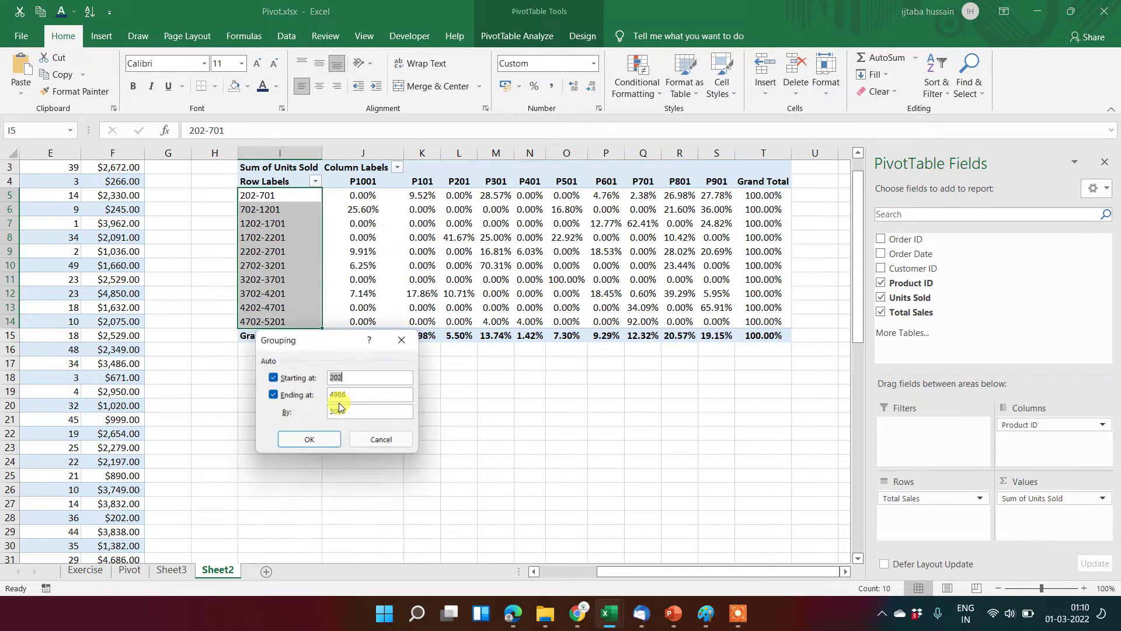
left_click(346, 413)
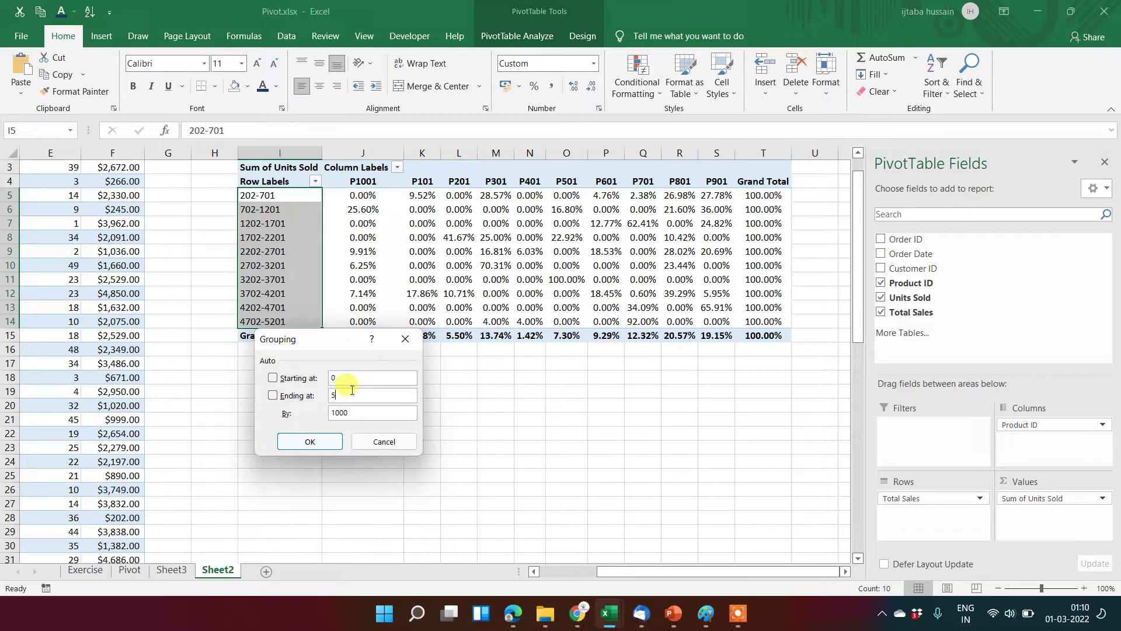
key("Return")
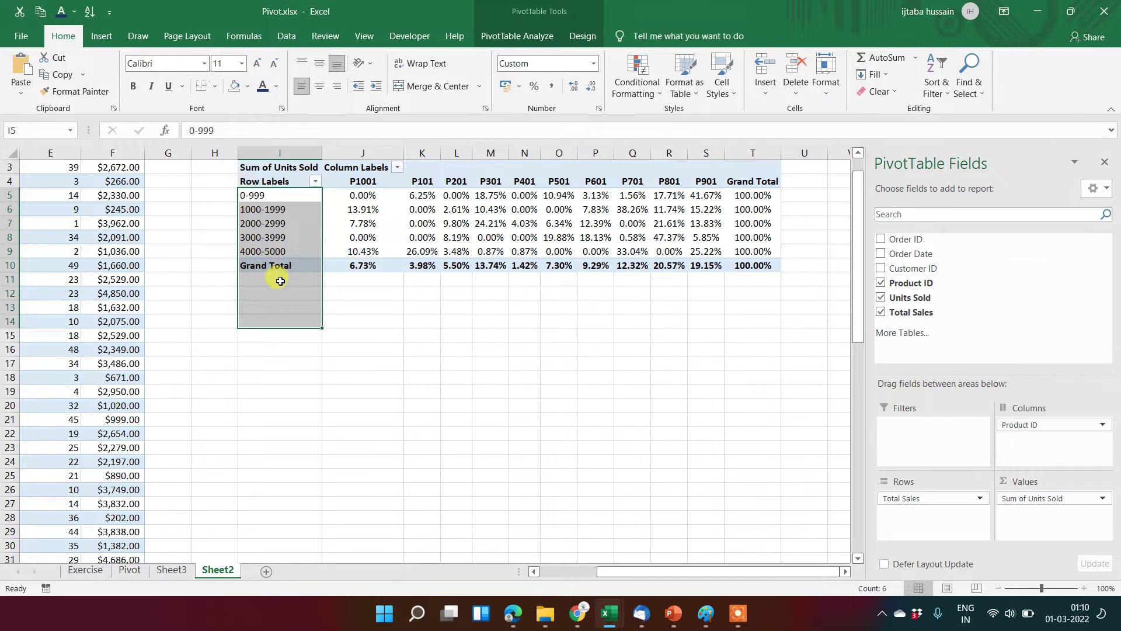
left_click(248, 194)
key("shift+Down")
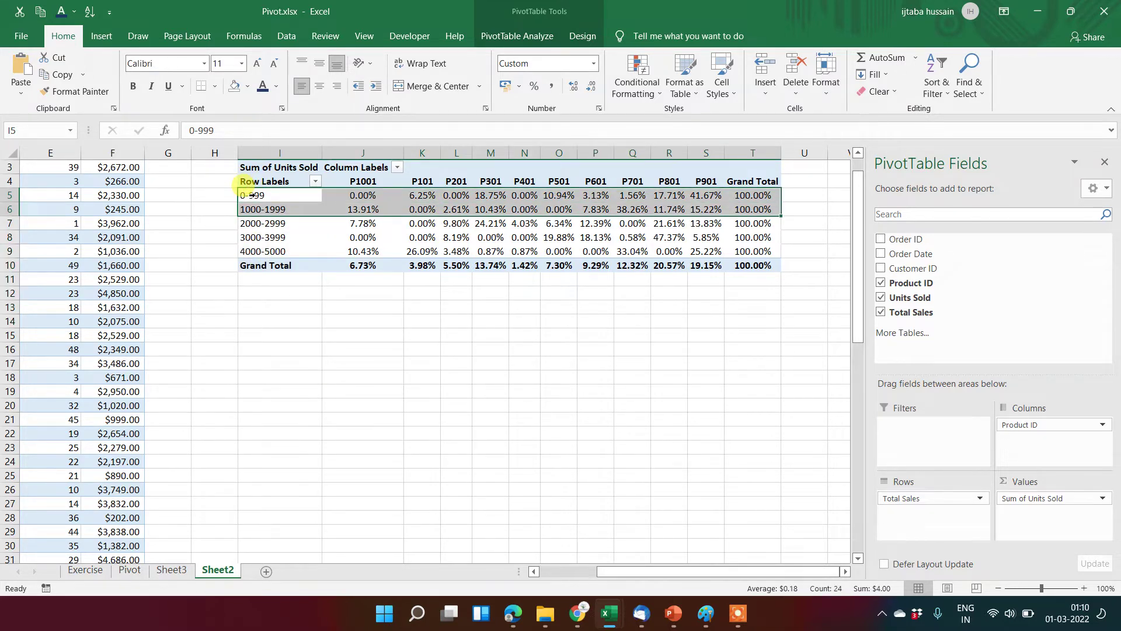
Step: Examine the regrouped Total Sales ranges in the row labels, from 0-999 through 4000-5000
key("shift+Down")
key("shift+Down")
key("shift+Down")
left_click(247, 237)
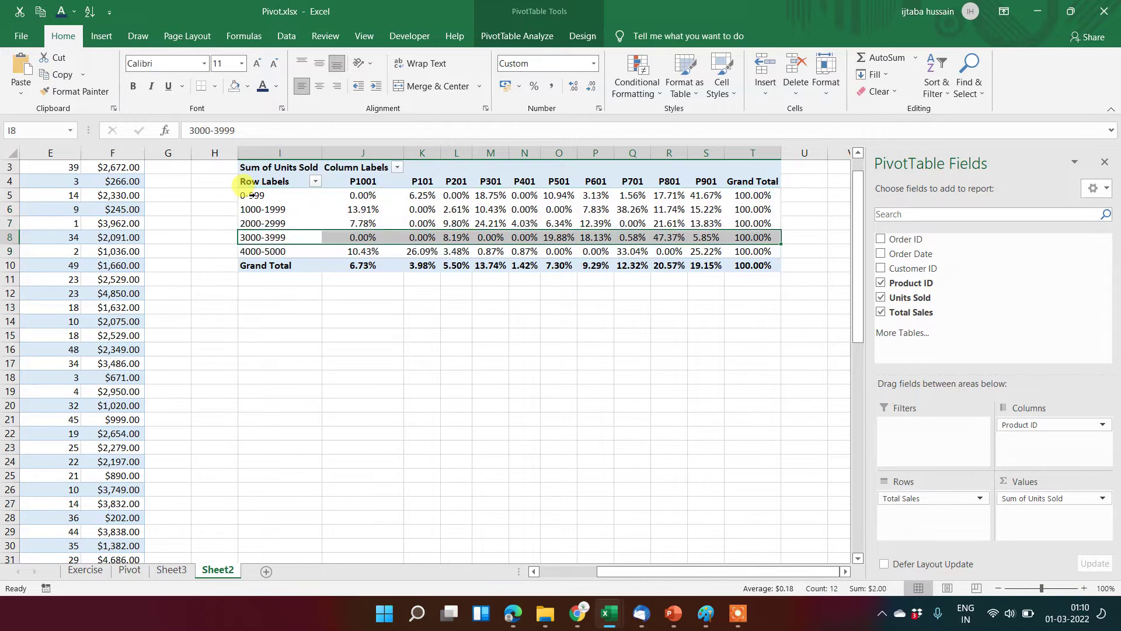
left_click(291, 251)
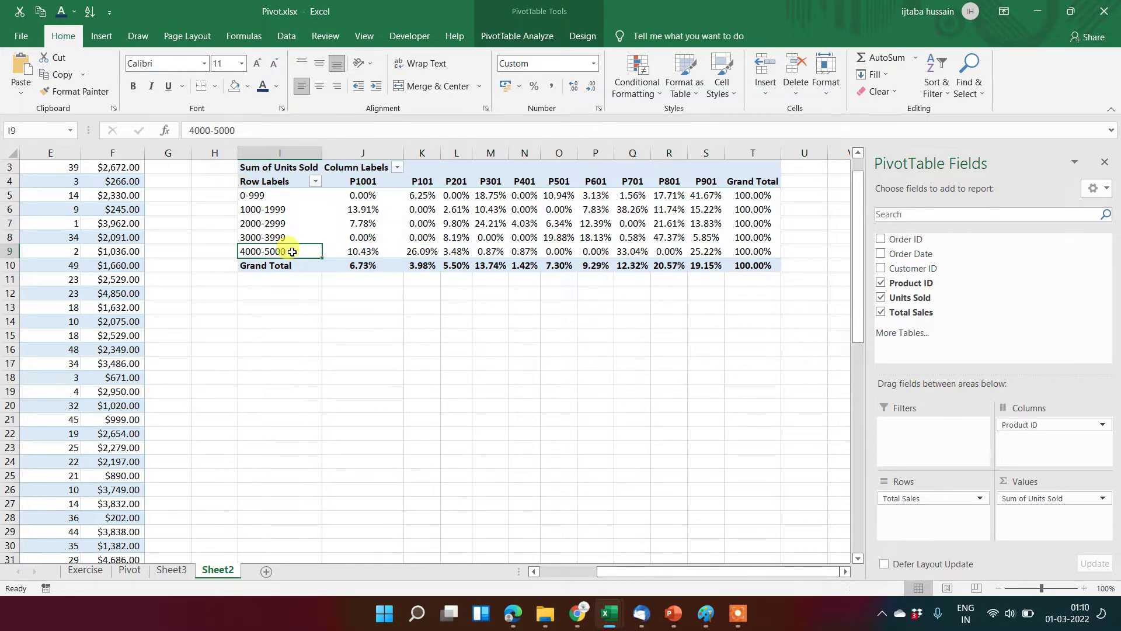
key("Up")
key("Up")
key("Up")
key("Up")
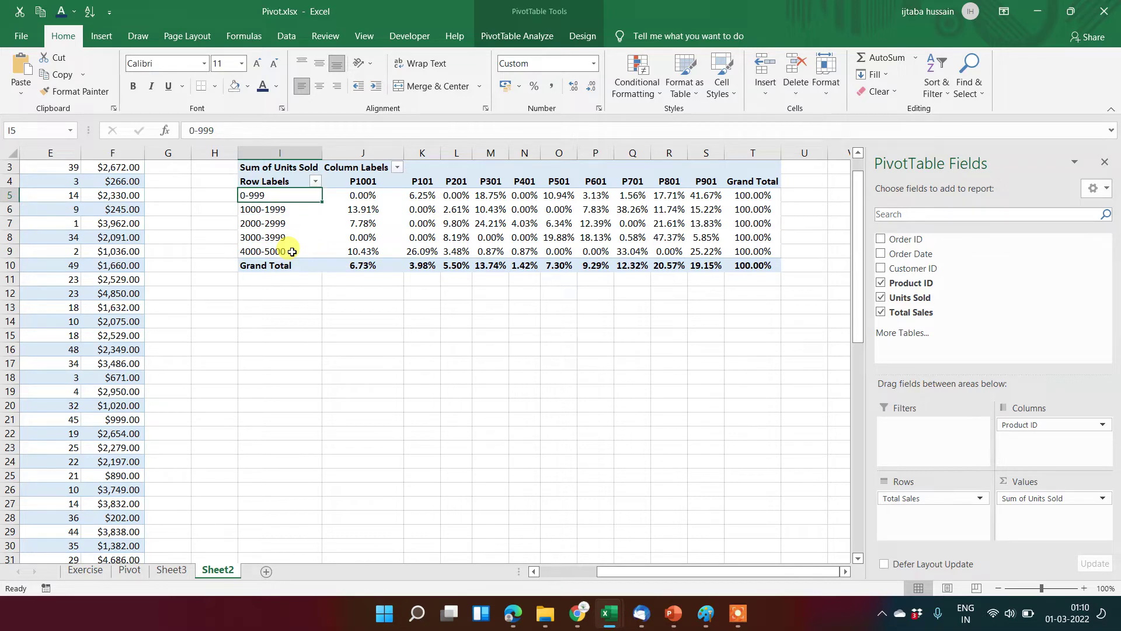
Step: Undo the Total Sales grouping and field swap, back to the Order Date months as row labels
key("ctrl+z")
key("ctrl+z")
key("ctrl+z")
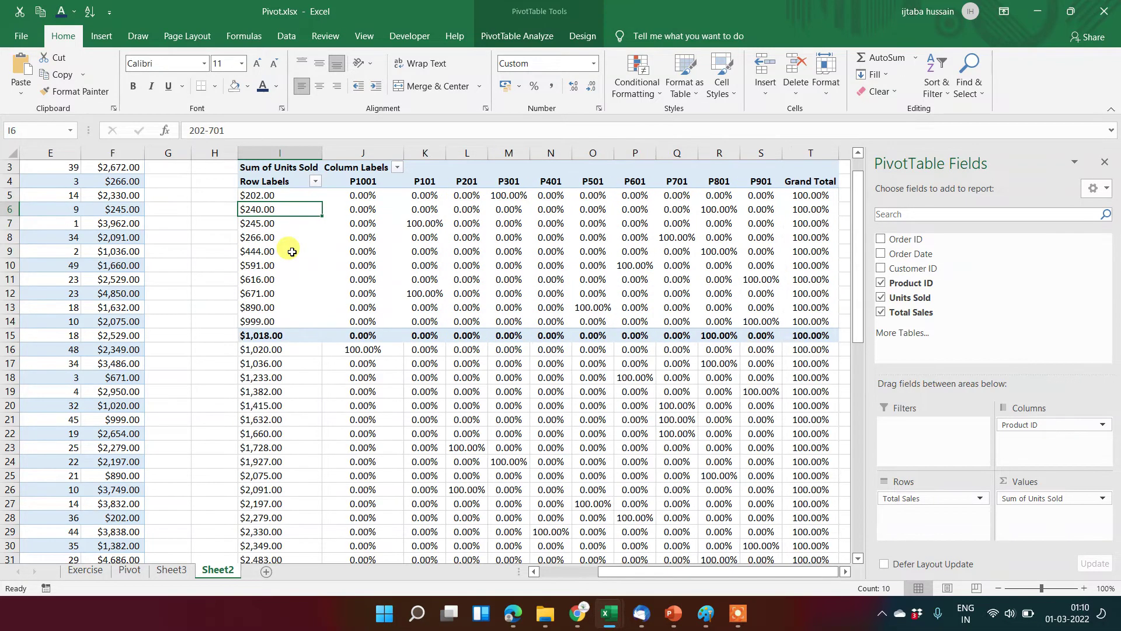
key("ctrl+z")
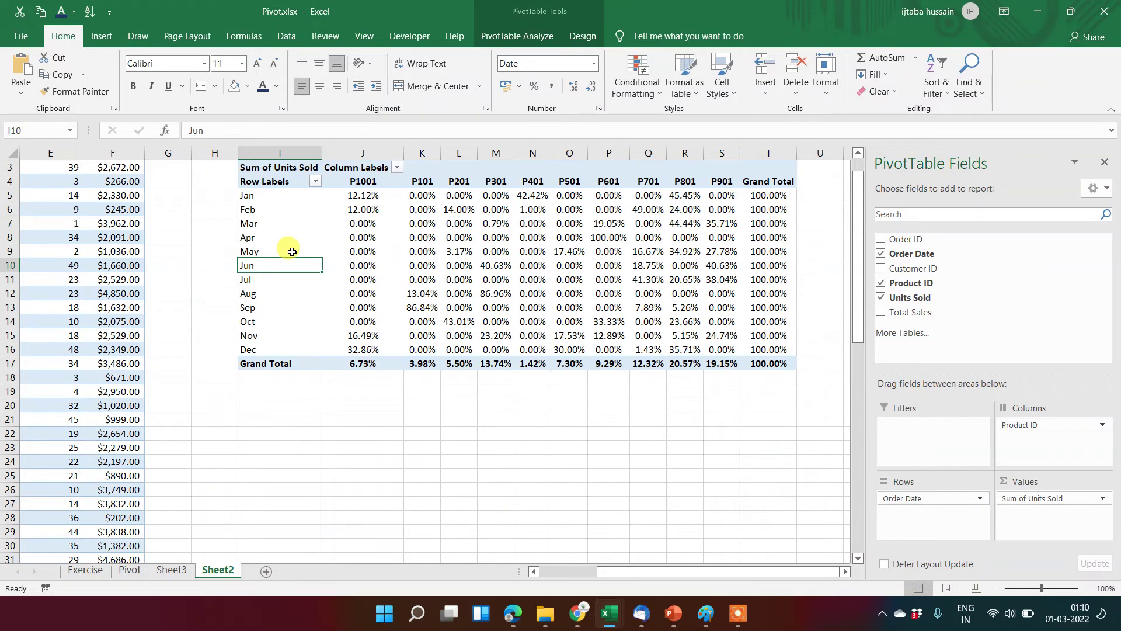
key("ctrl+z")
key("Down")
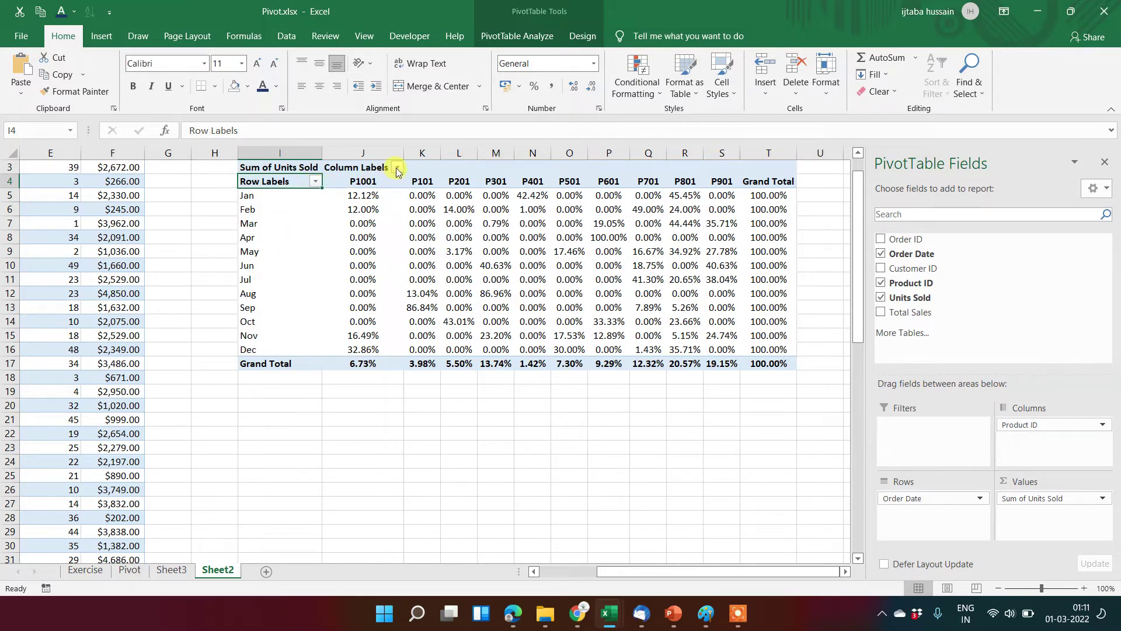
Step: Filter the pivot table's row labels to only Jan, Mar and May
left_click(316, 182)
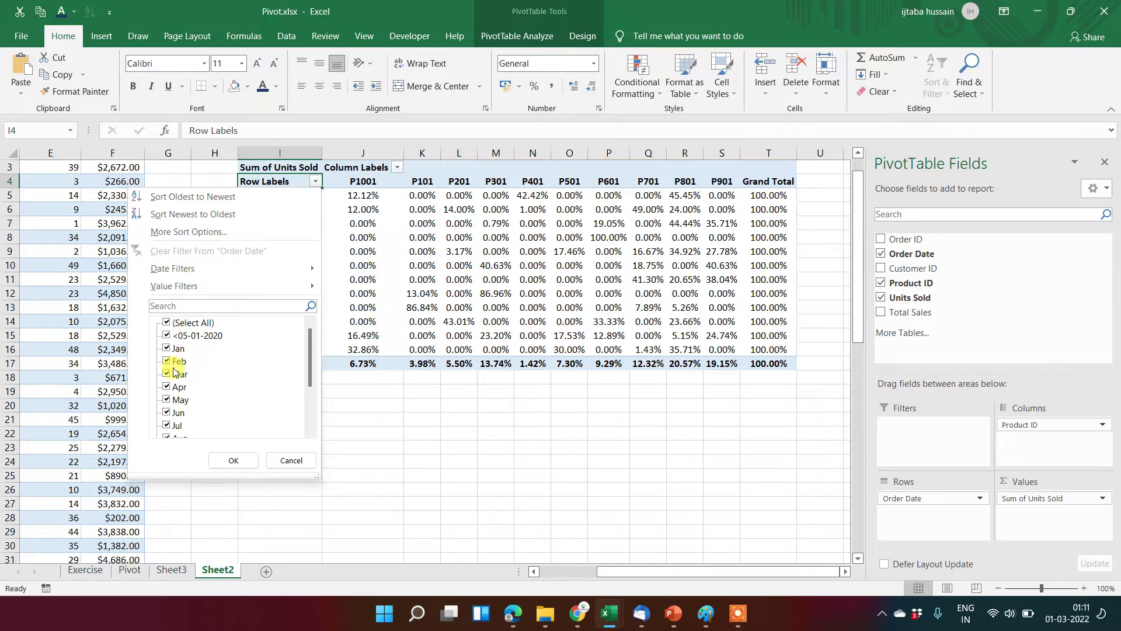
scroll(178, 401, "down", 2)
scroll(178, 401, "up", 3)
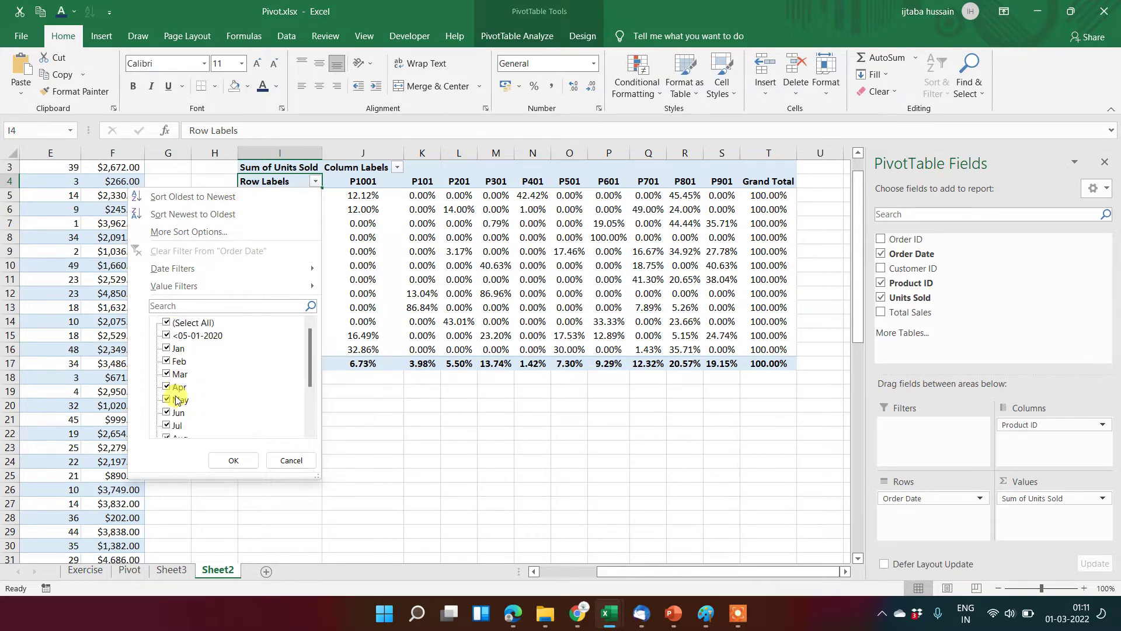
left_click(169, 323)
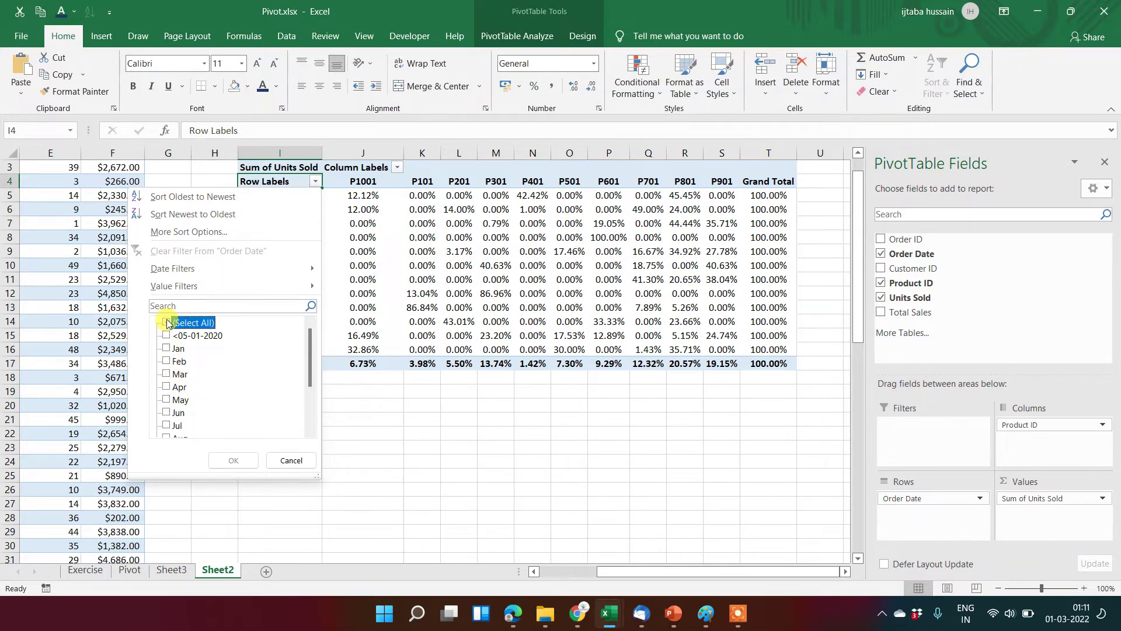
left_click(168, 323)
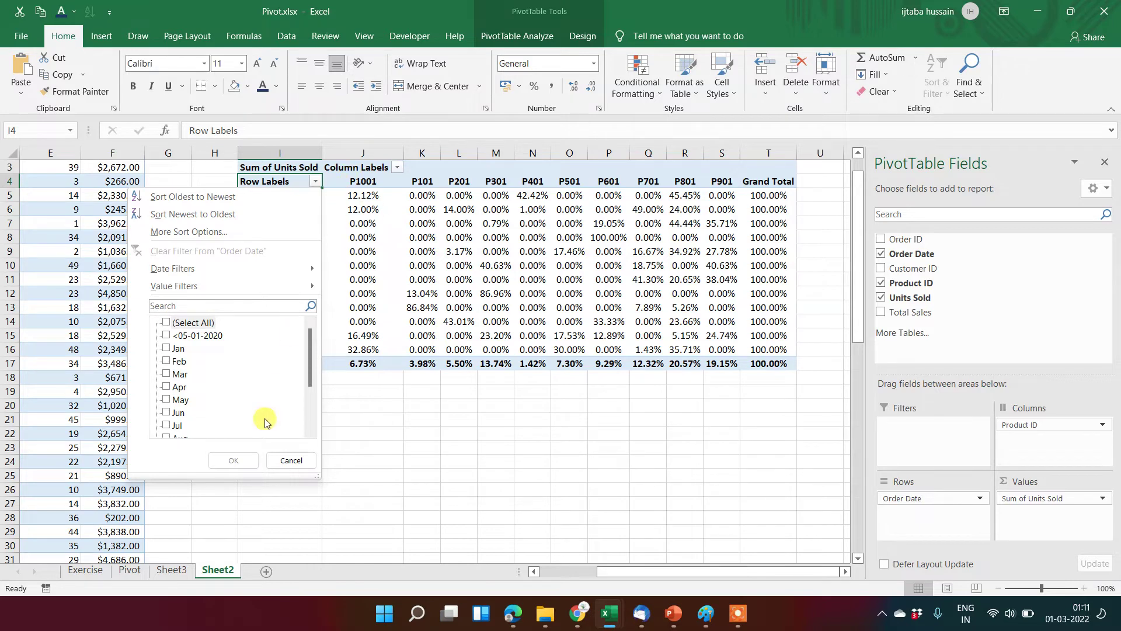
left_click(169, 350)
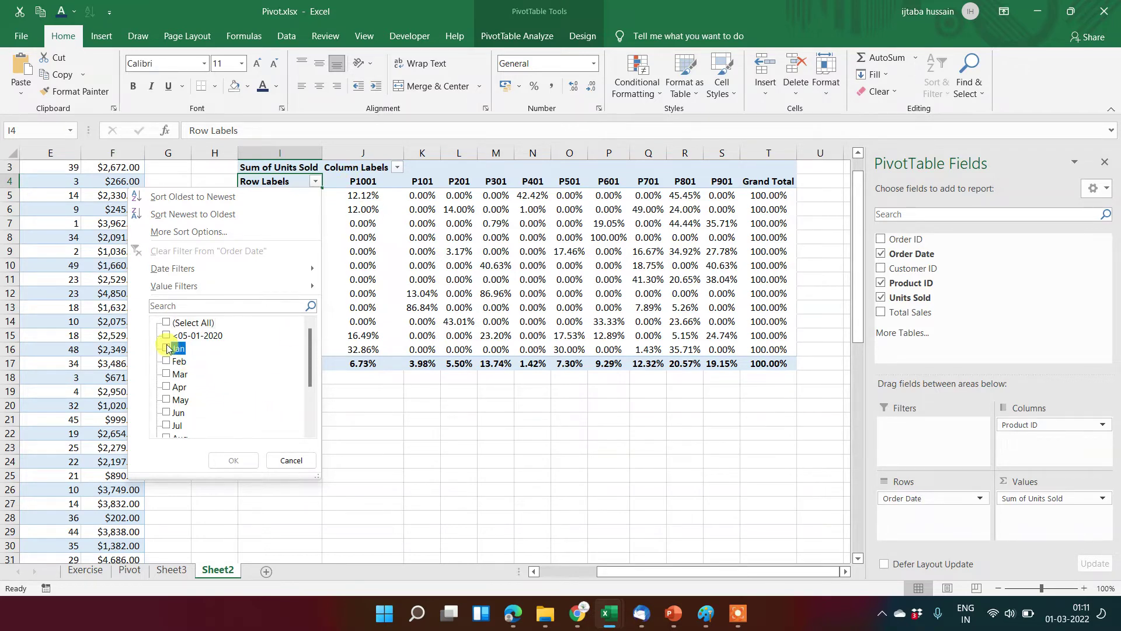
key("Down")
key("Down")
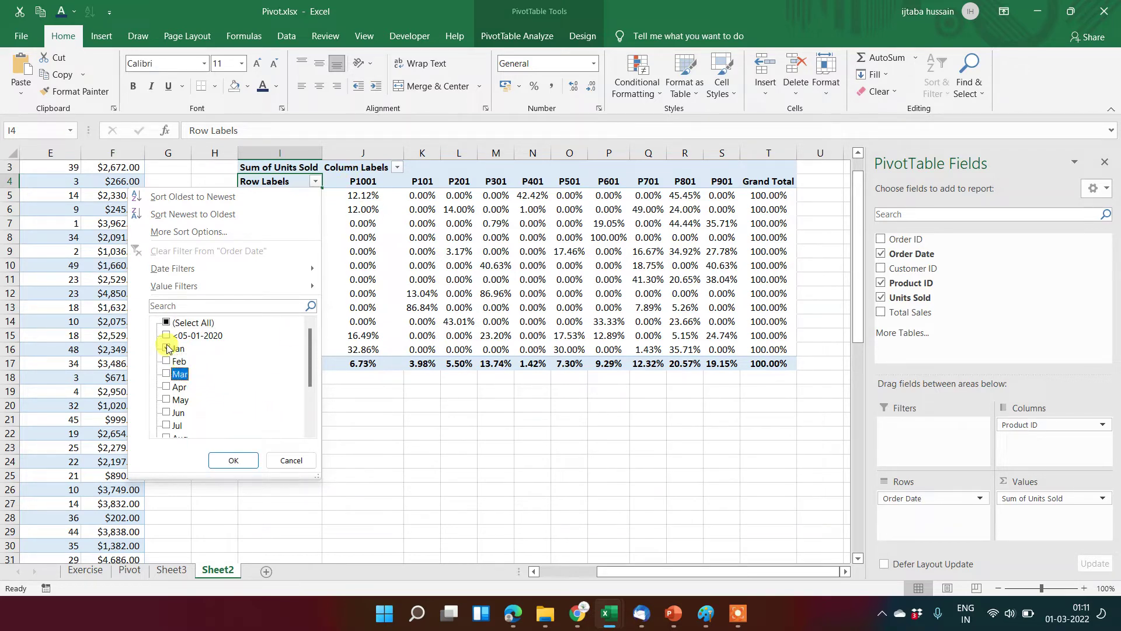
key("Down")
key("Down")
key("Return")
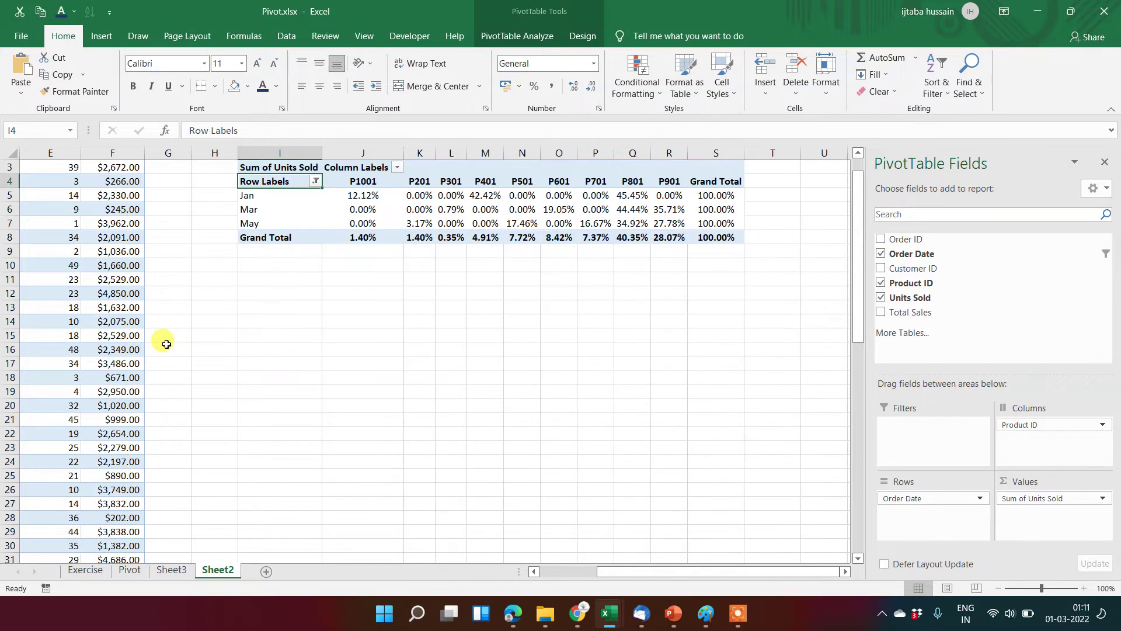
Step: Review the filtered pivot table's month rows and product columns
key("ctrl+shift+Down")
key("ctrl+shift+Right")
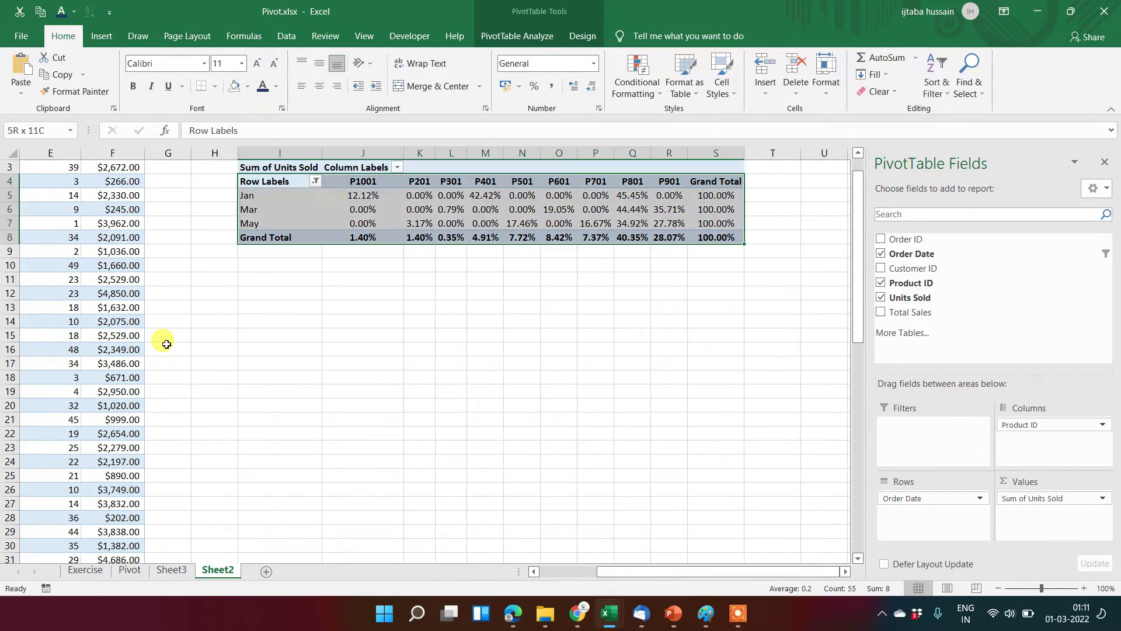
key("Down")
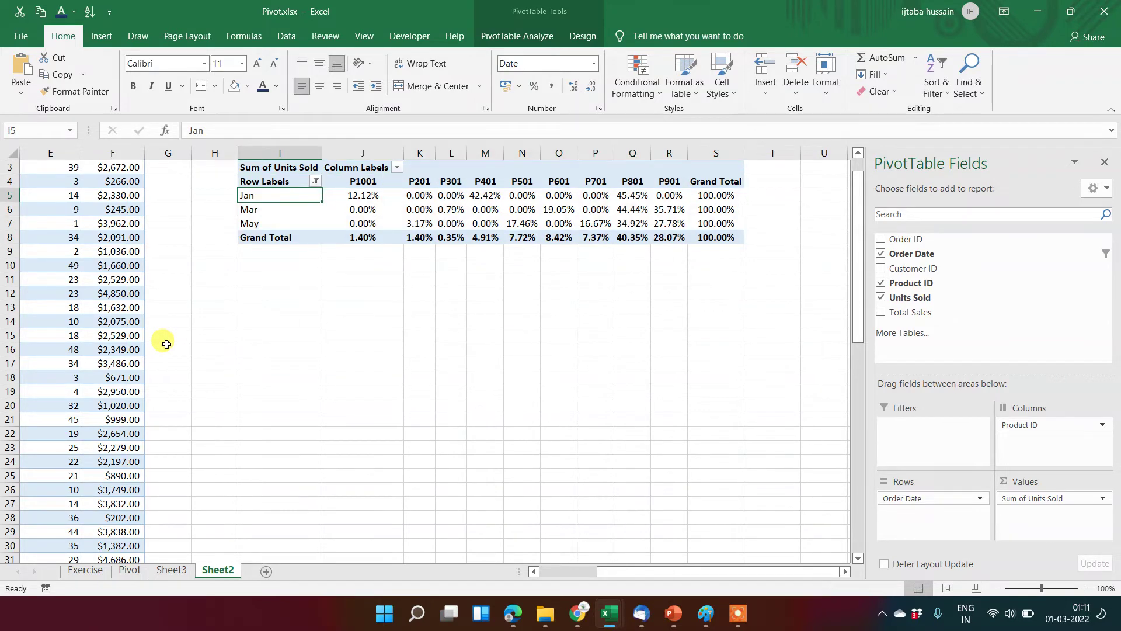
key("shift+Down")
key("shift+Down")
key("shift+Right")
key("shift+Right")
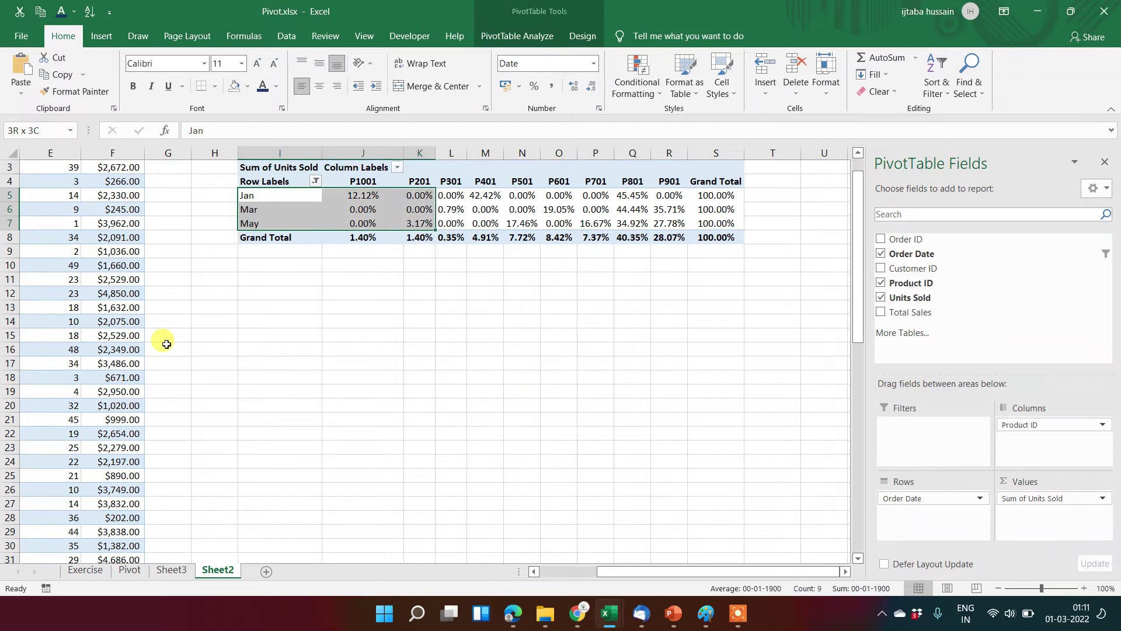
key("shift+Right")
Step: Filter the column labels to only products P101, P201, P301, P501 and P601
key("Up")
key("Up")
key("Right")
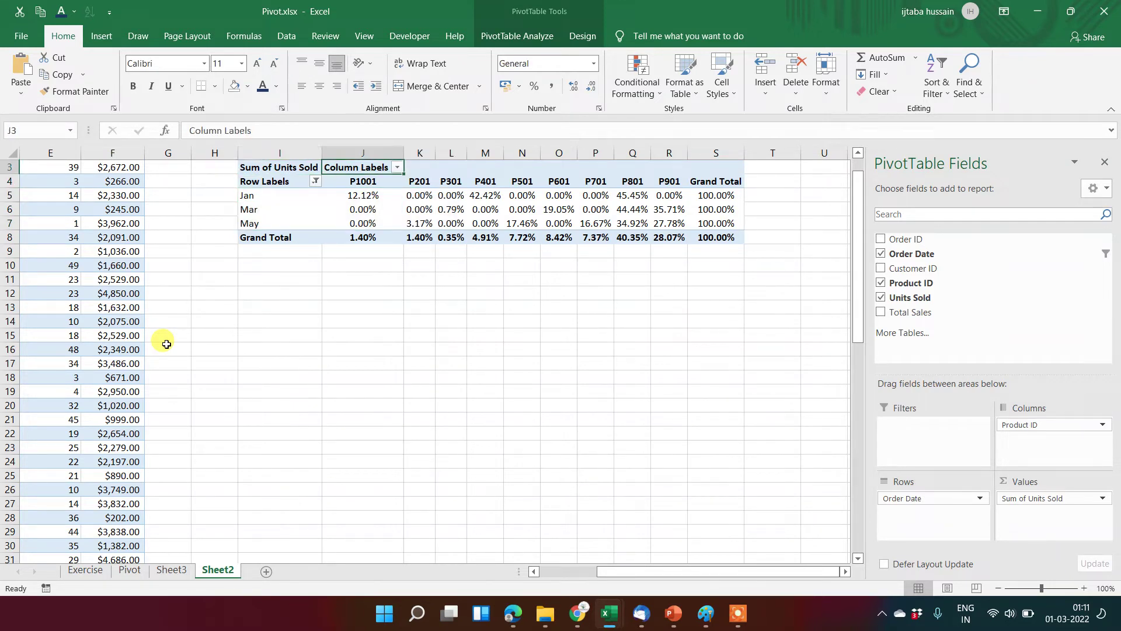
key("alt+Down")
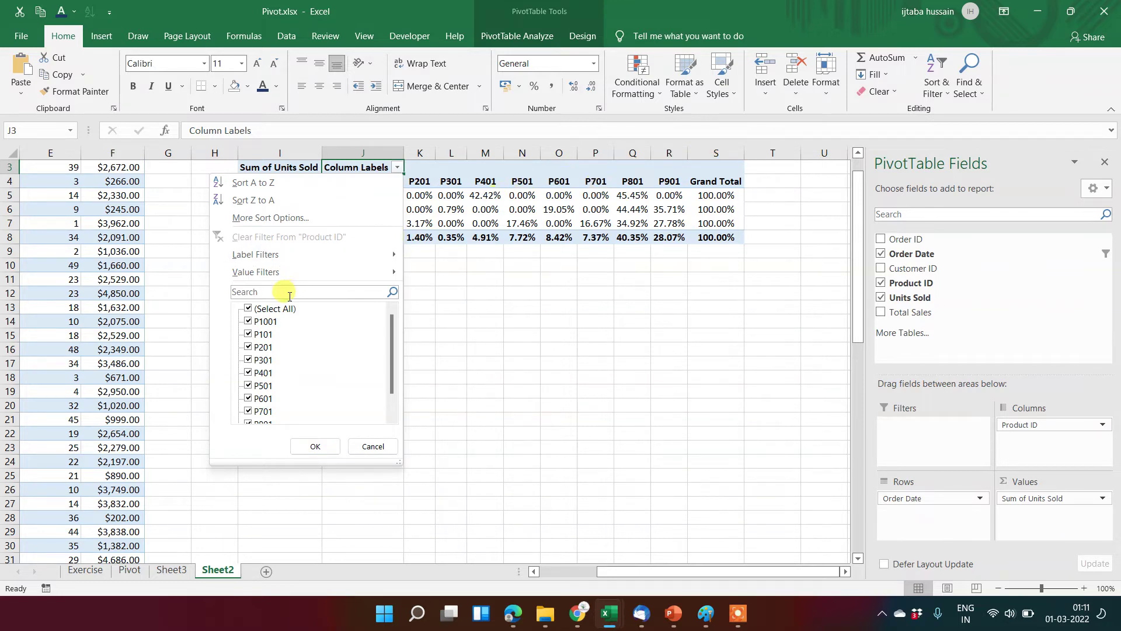
left_click(249, 309)
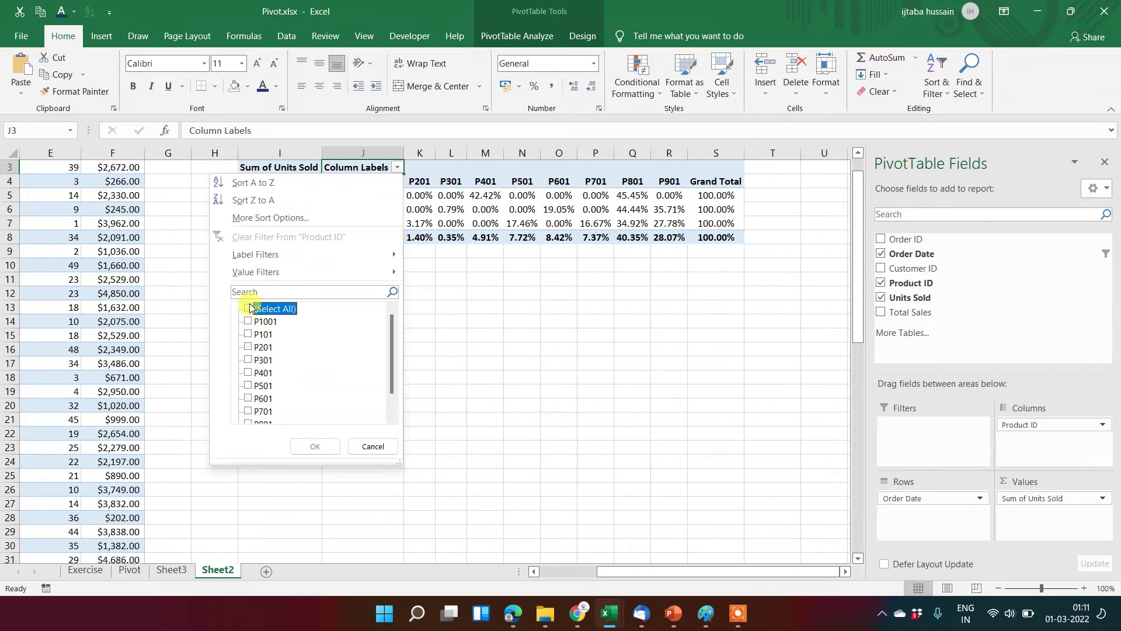
key("Down")
key("space")
key("Down")
key("space")
key("Down")
key("space")
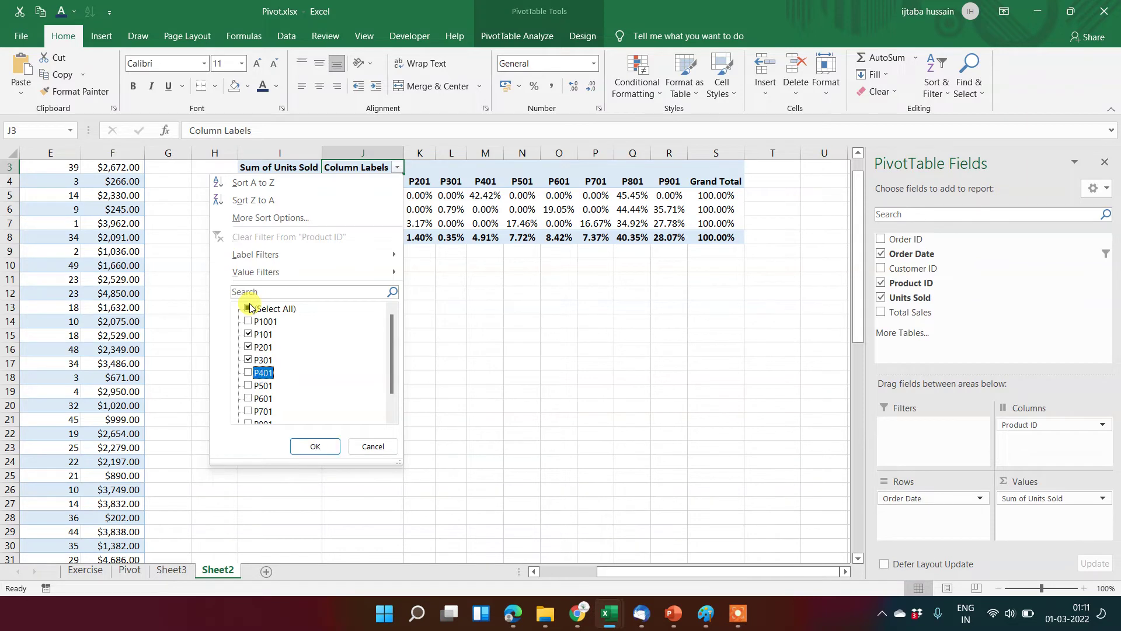
key("Down")
key("Down")
key("space")
key("Down")
key("space")
key("Down")
key("Return")
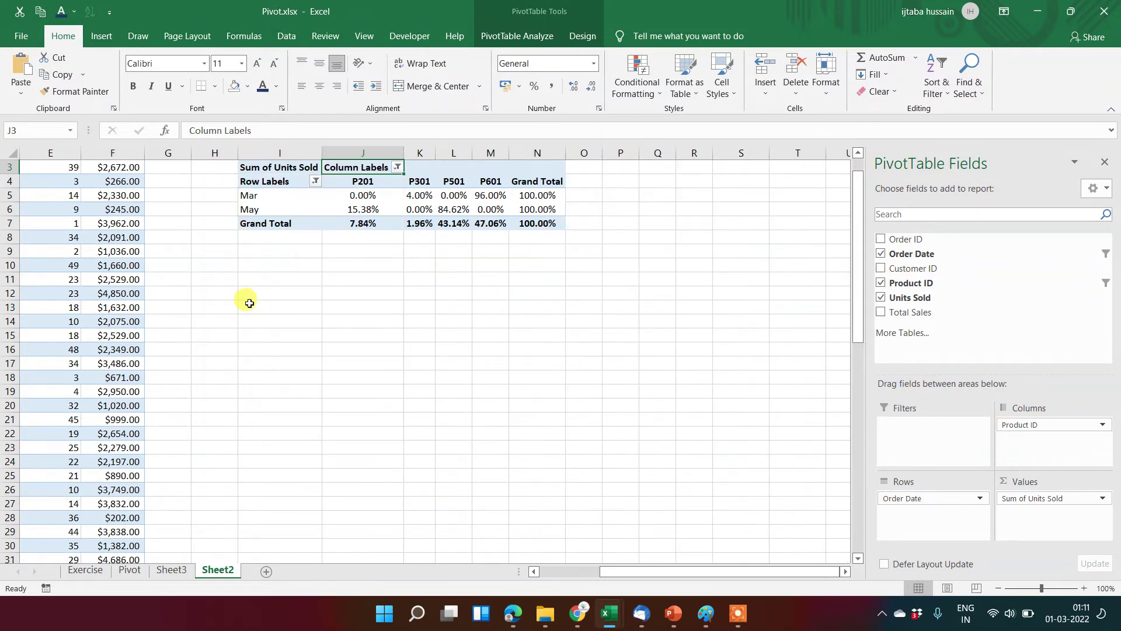
Step: Examine the pivot table with both the month and product filters applied, including its headers and percentages
key("Down")
key("Down")
key("Left")
key("Up")
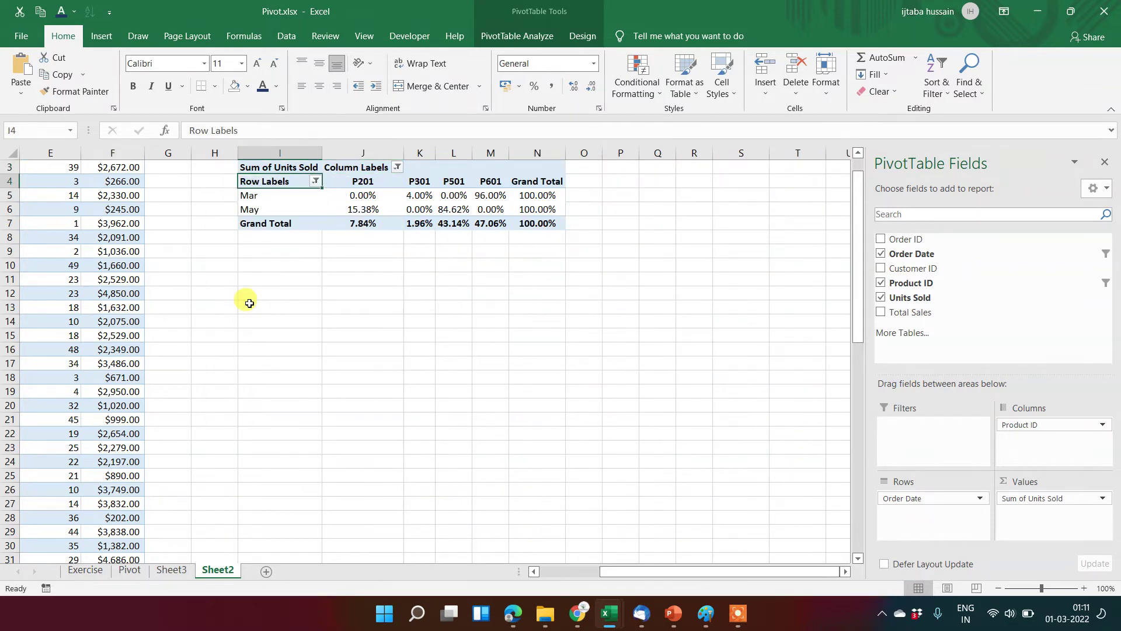
key("ctrl+shift+Right")
key("ctrl+shift+Down")
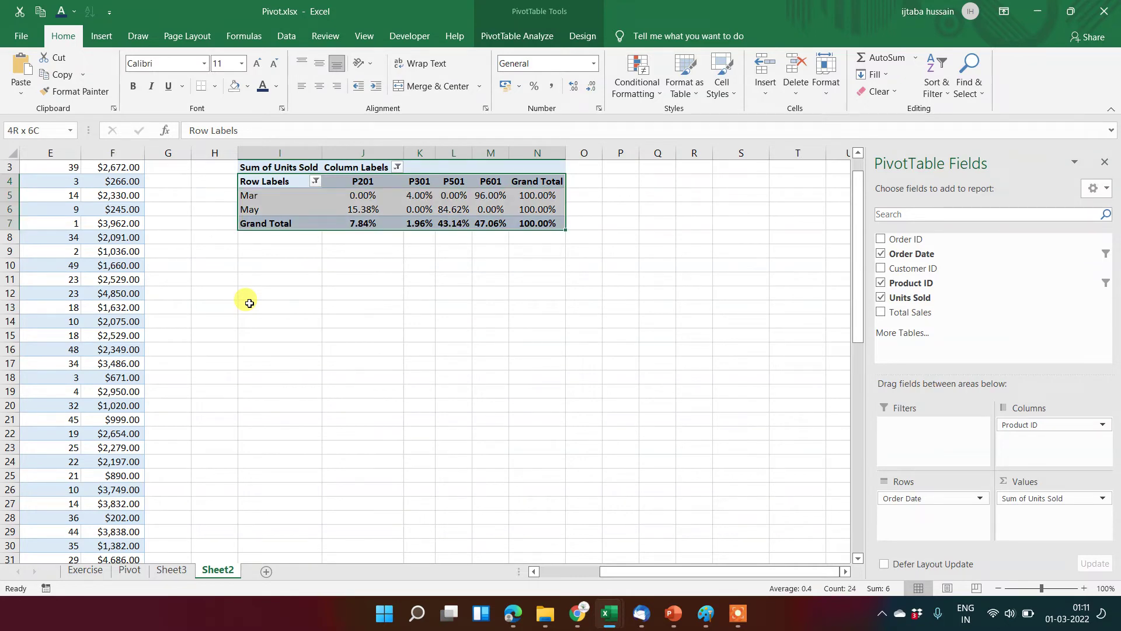
key("Up")
key("Up")
key("Up")
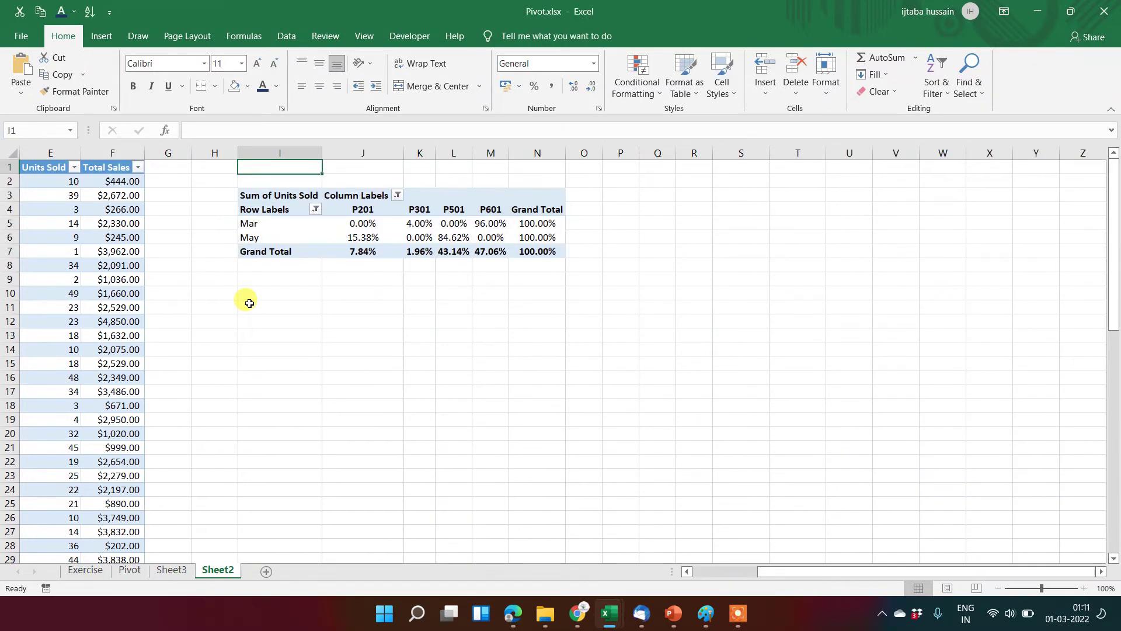
key("Down")
key("Down")
key("Down")
key("Down")
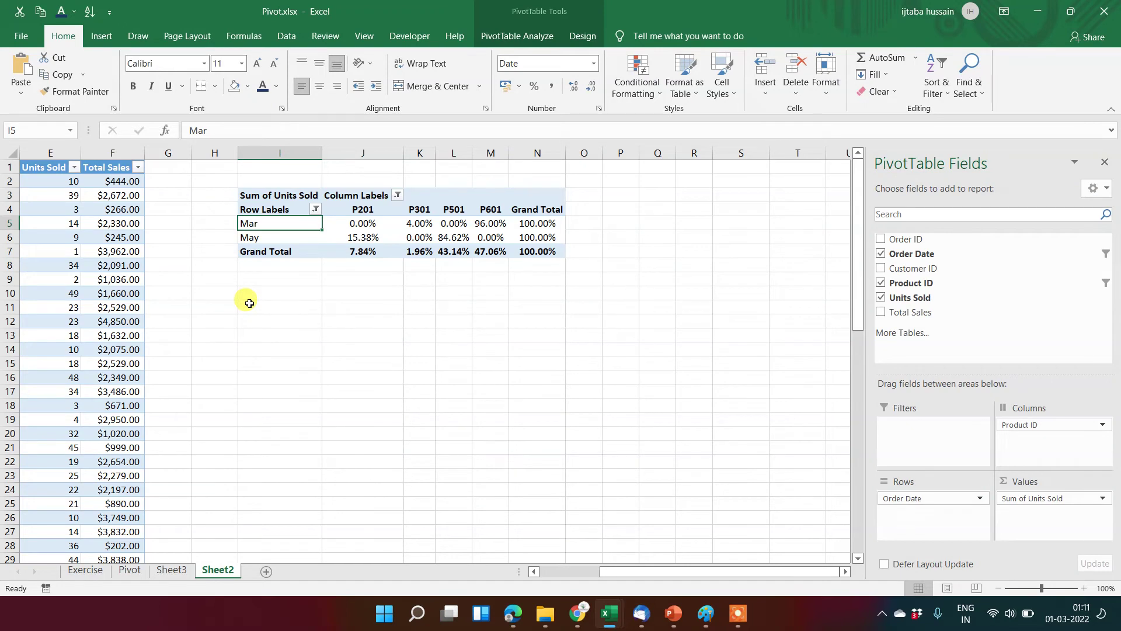
key("Right")
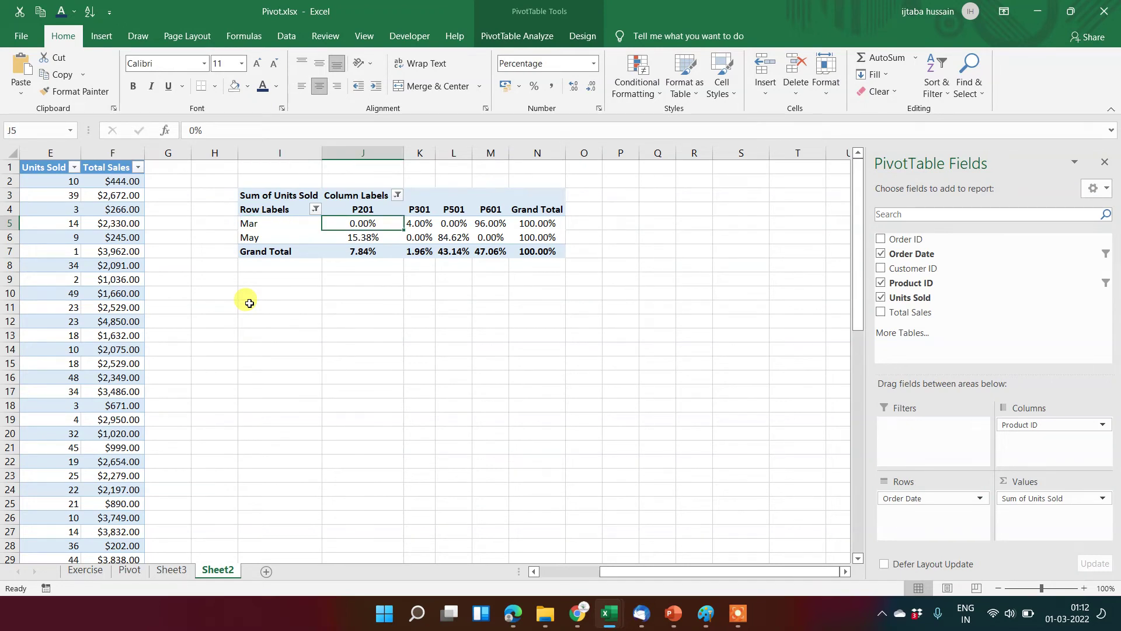
key("Left")
key("Left")
key("Up")
key("Right")
key("Right")
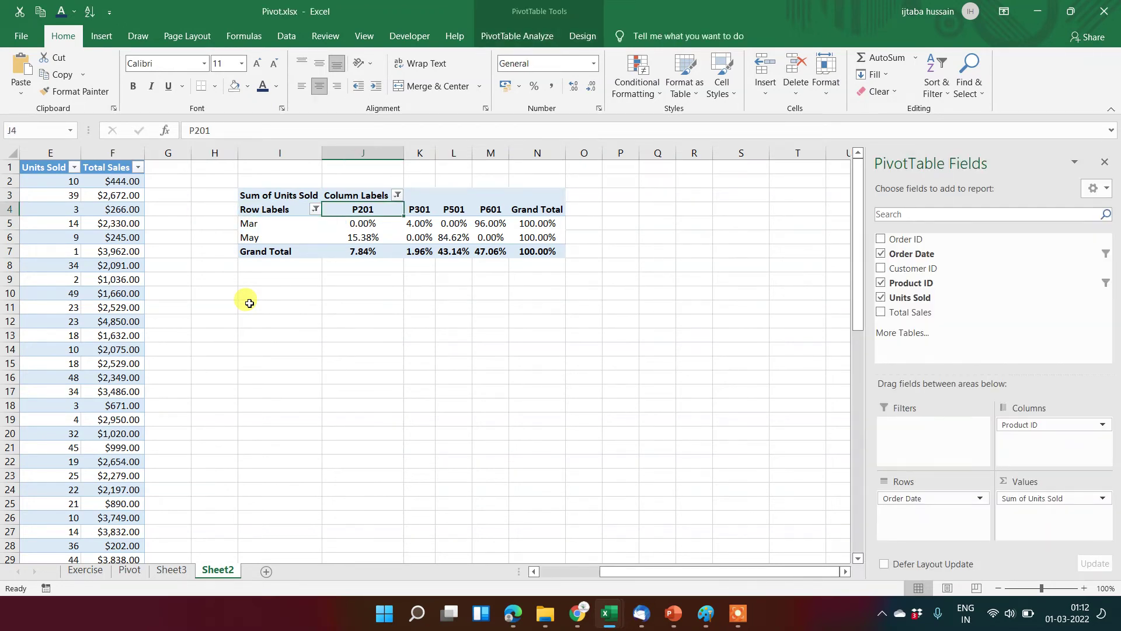
Step: Look through the value filter conditions available for the Order Date row labels
key("Left")
key("alt+Down")
key("Up")
key("Up")
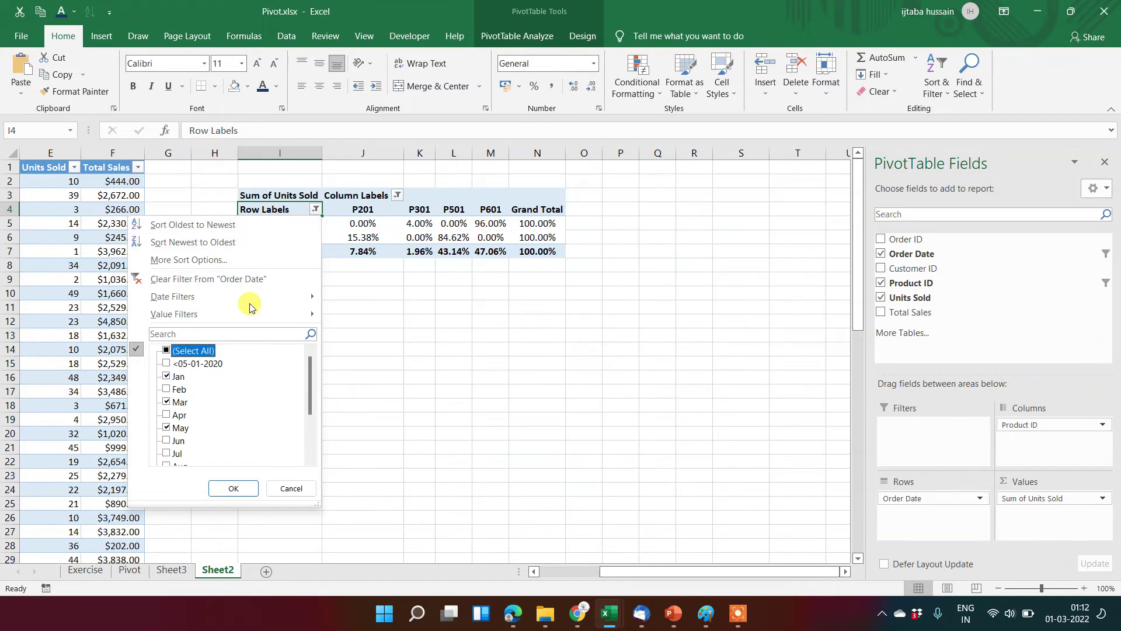
key("Up")
key("Up")
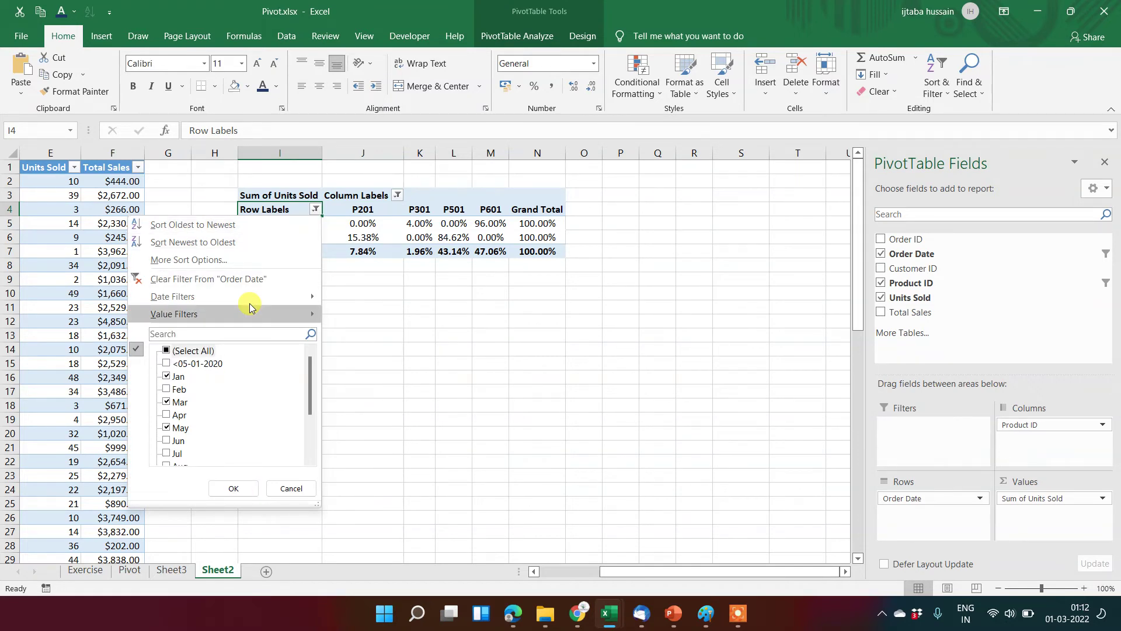
key("Tab")
key("shift+Tab")
key("Right")
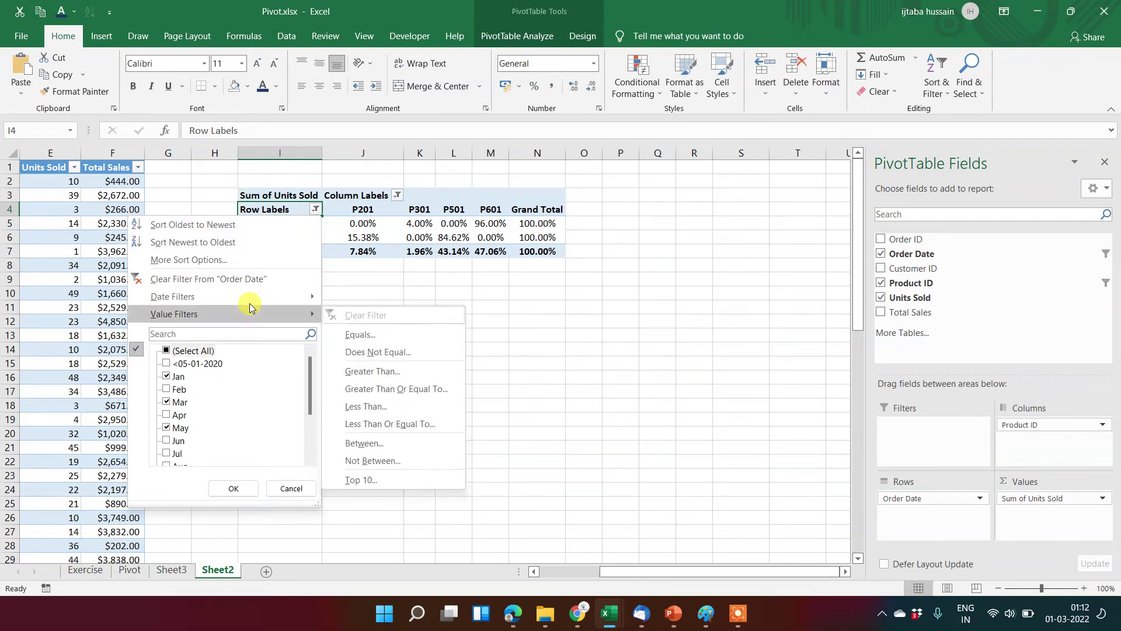
key("Up")
key("Up")
key("Up")
key("Up")
key("Up")
key("Up")
key("Up")
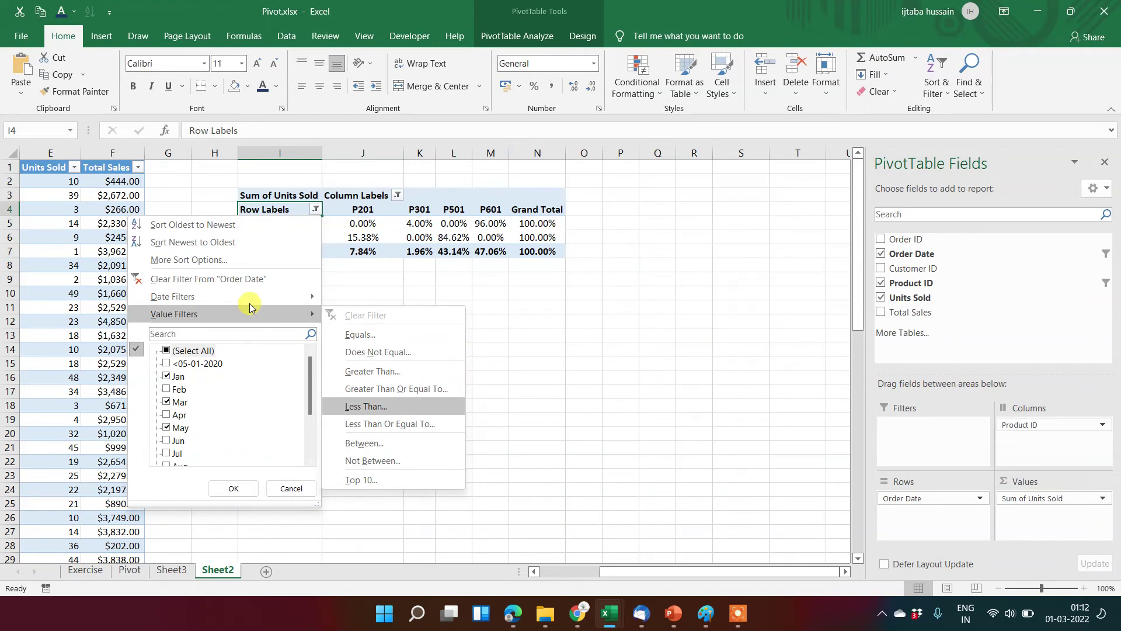
key("Up")
key("Up")
key("Down")
key("Down")
key("Down")
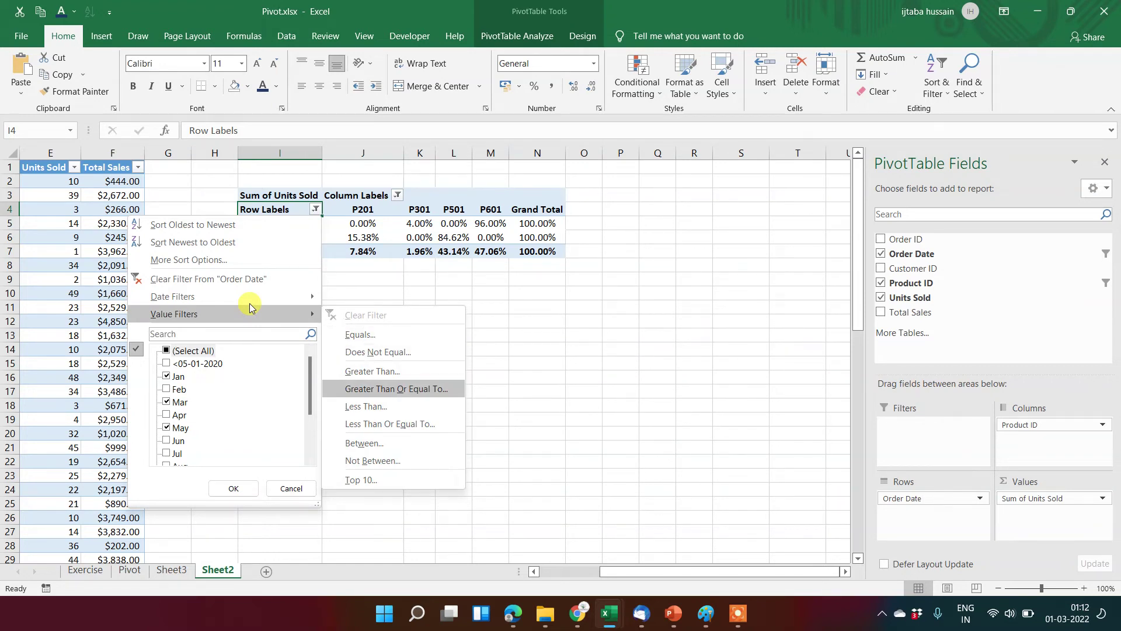
key("Up")
Step: Look through the date filter conditions available for the Order Date row labels
key("Left")
key("Up")
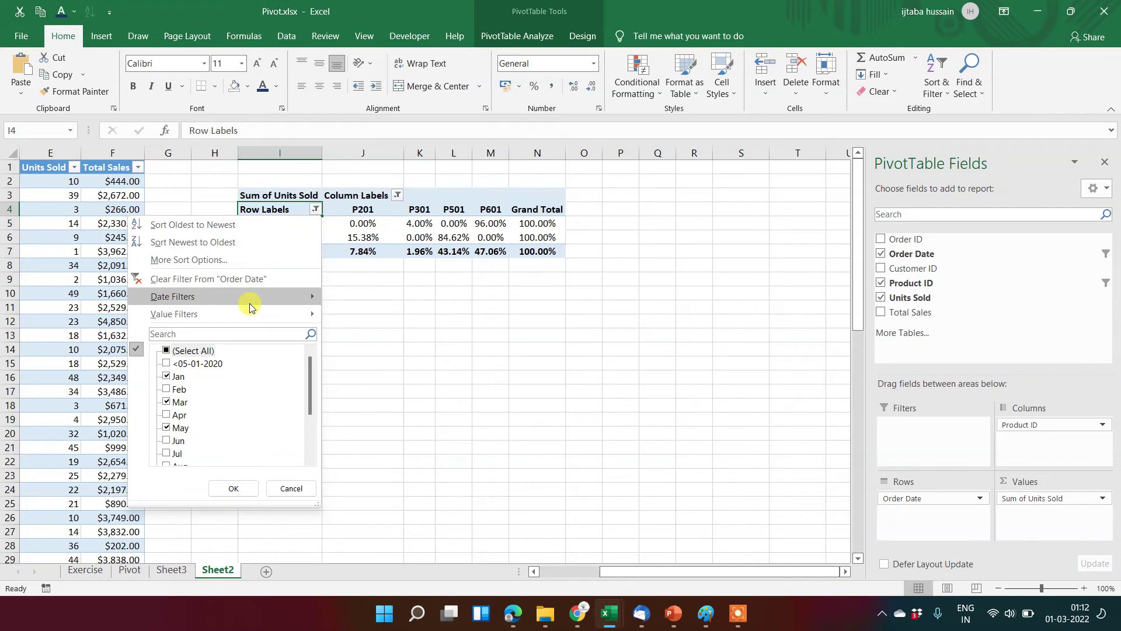
key("Right")
key("Down")
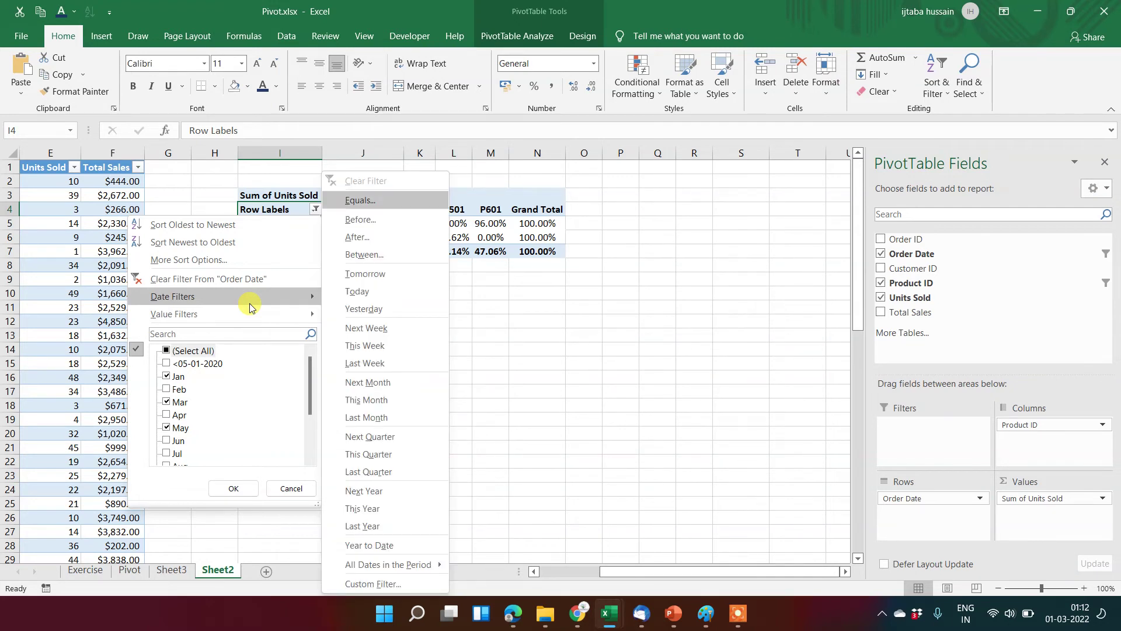
key("Down")
key("Down")
key("Down")
key("Down")
key("Down")
key("Down")
key("Down")
key("Up")
key("Up")
key("Up")
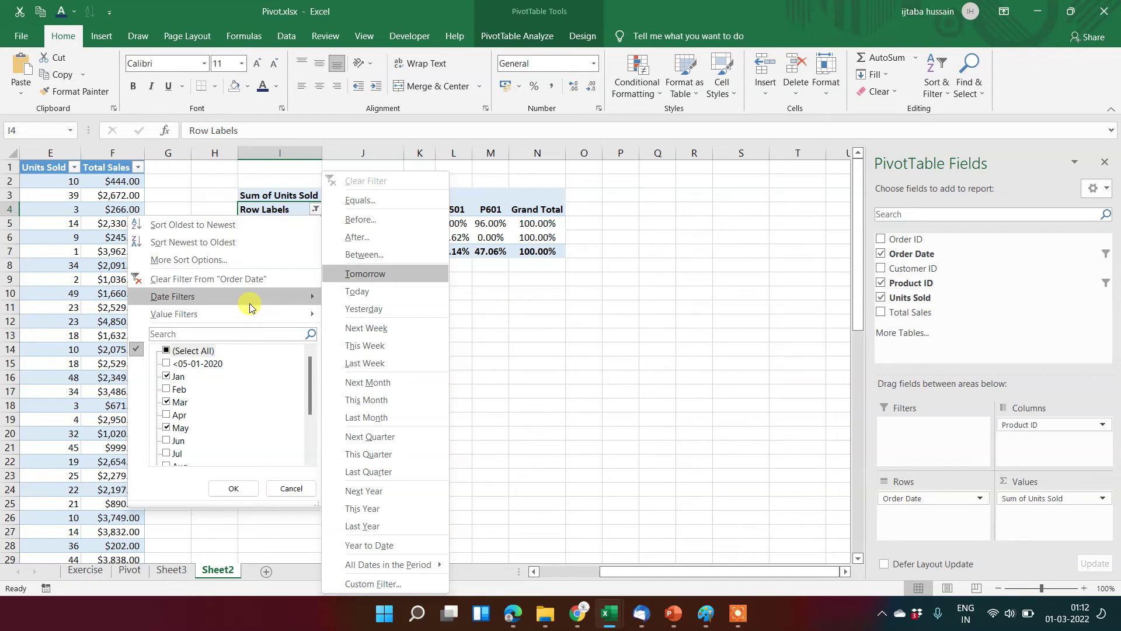
key("Up")
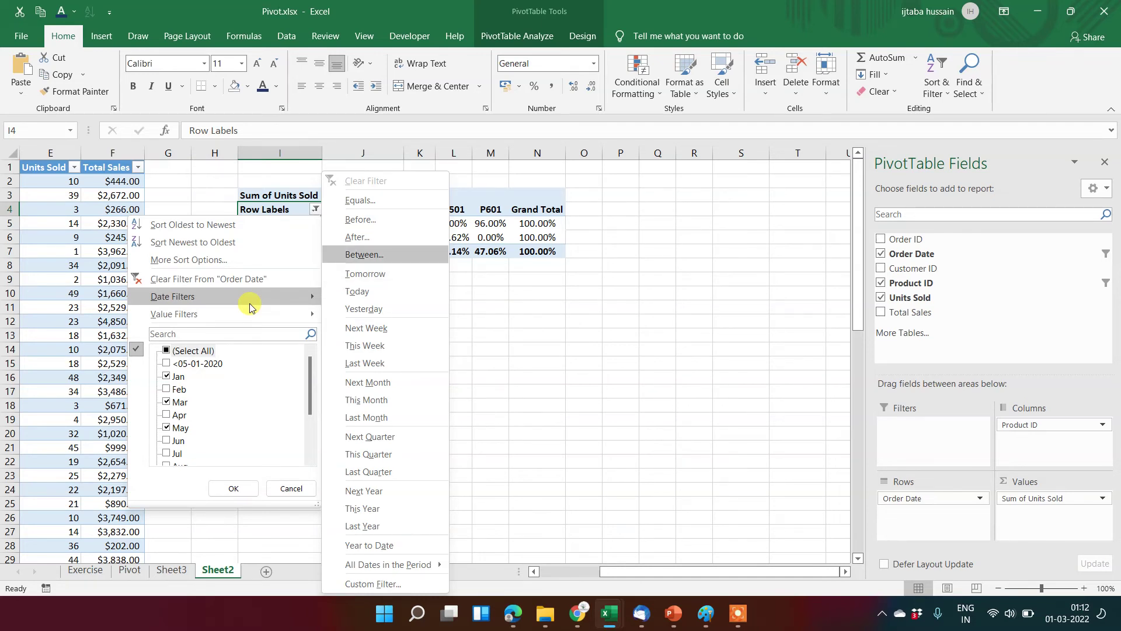
key("Up")
key("Up")
key("Down")
key("Down")
key("Escape")
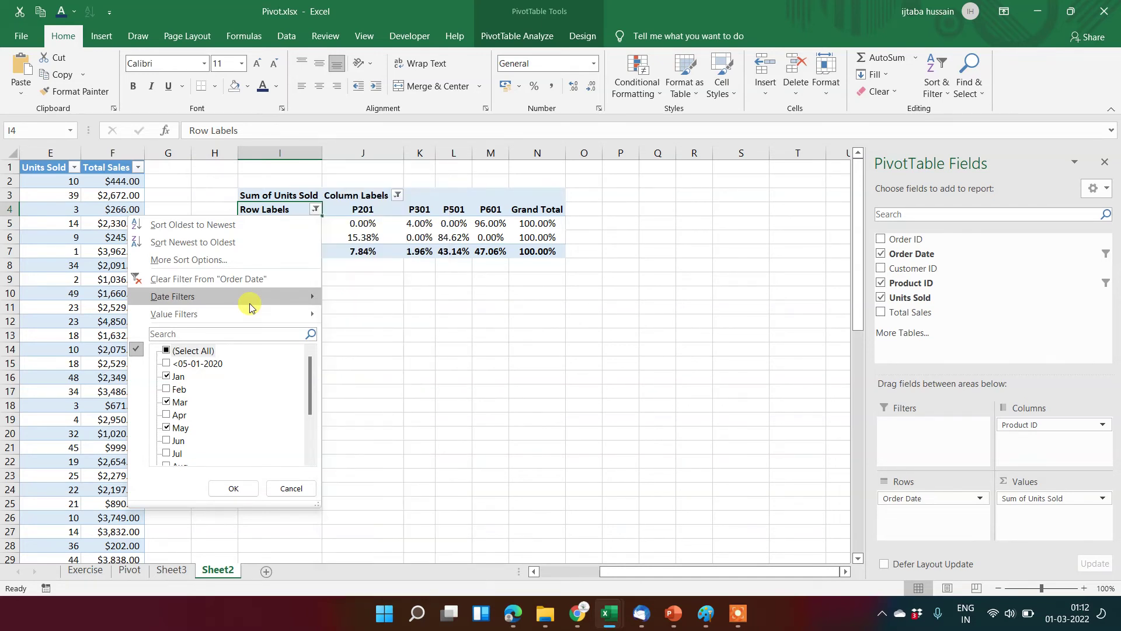
Step: Clear the month filter from the Order Date row labels, keeping the product filter on the columns
key("Up")
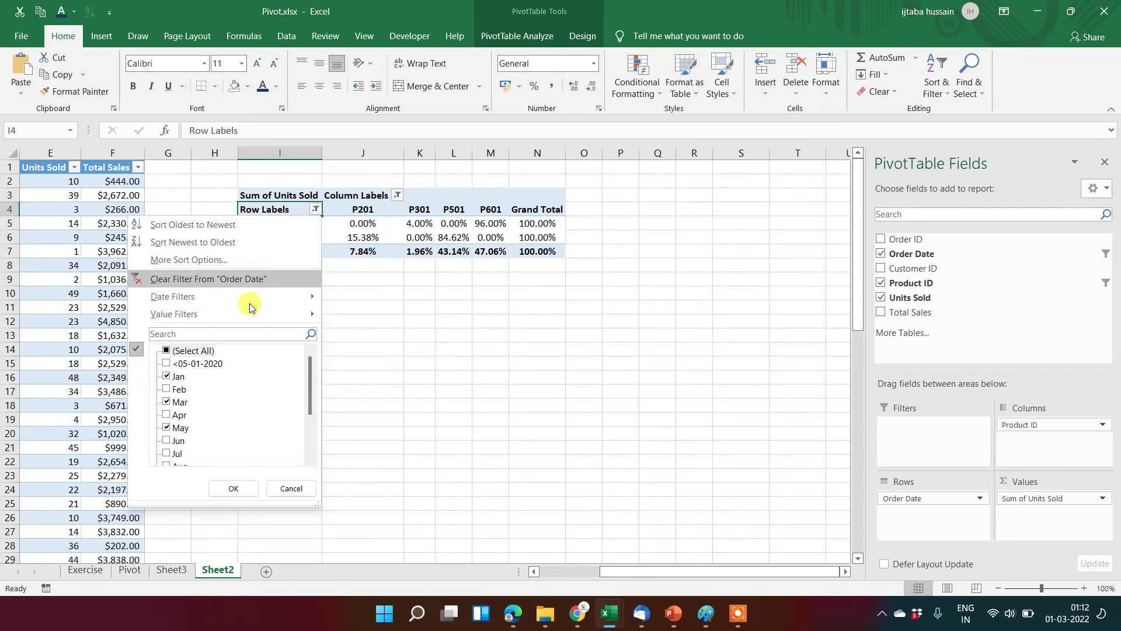
key("Return")
key("alt+Down")
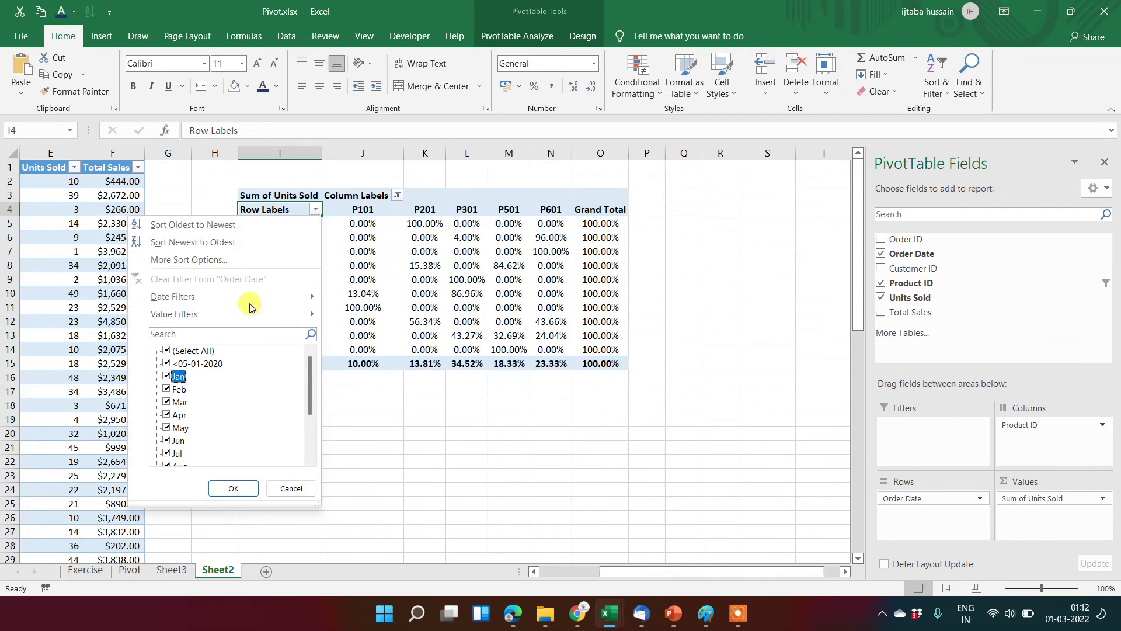
key("Up")
key("Up")
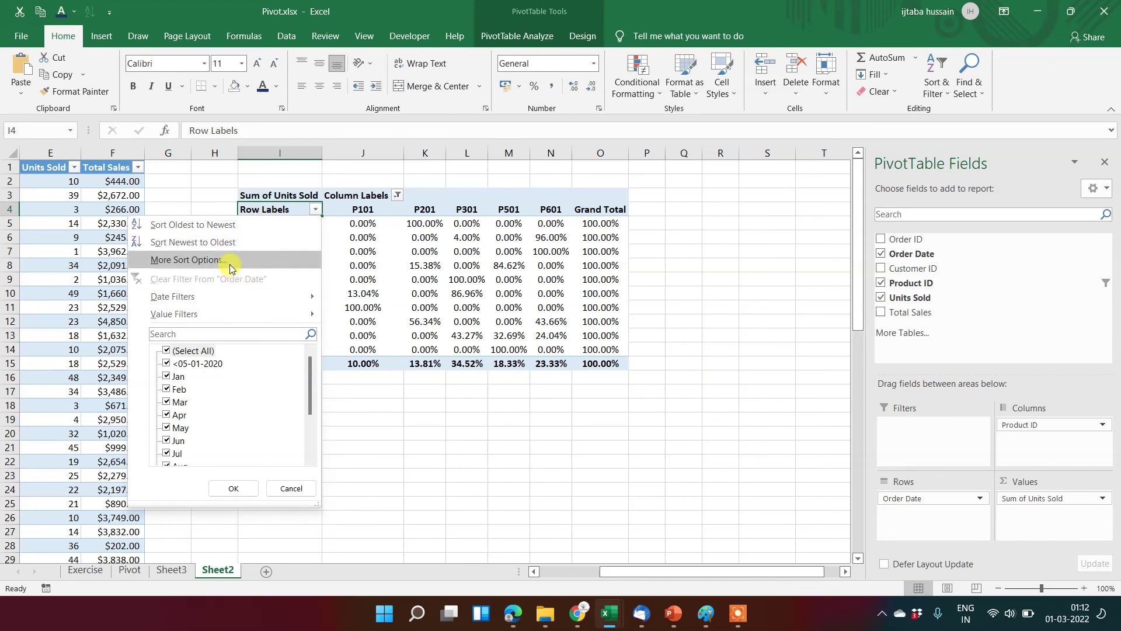
left_click(401, 268)
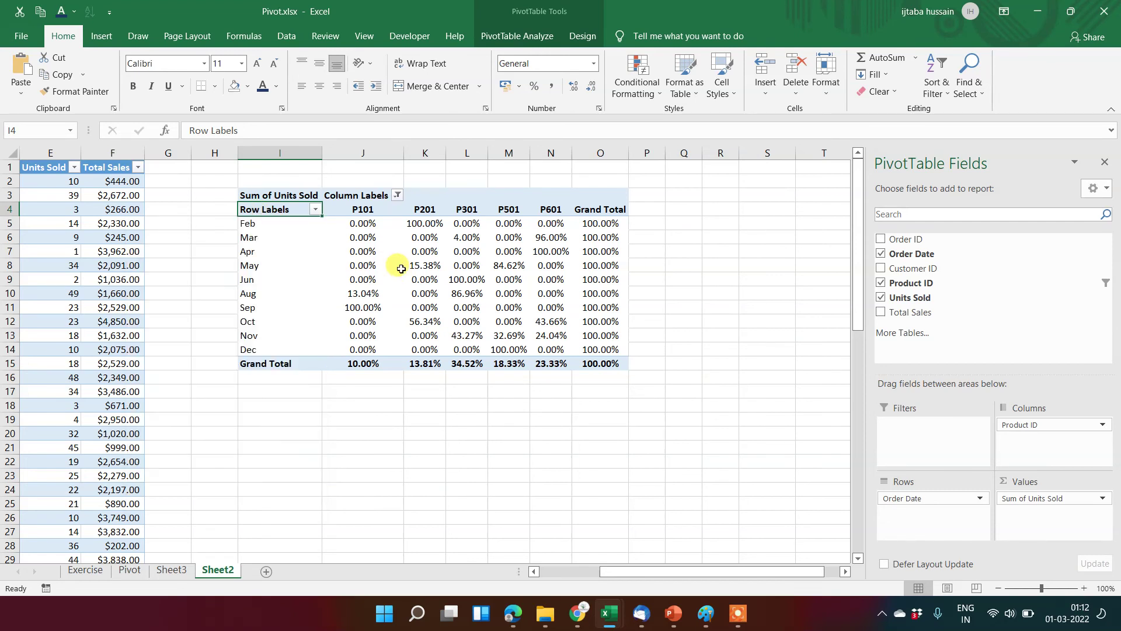
mouse_move(401, 269)
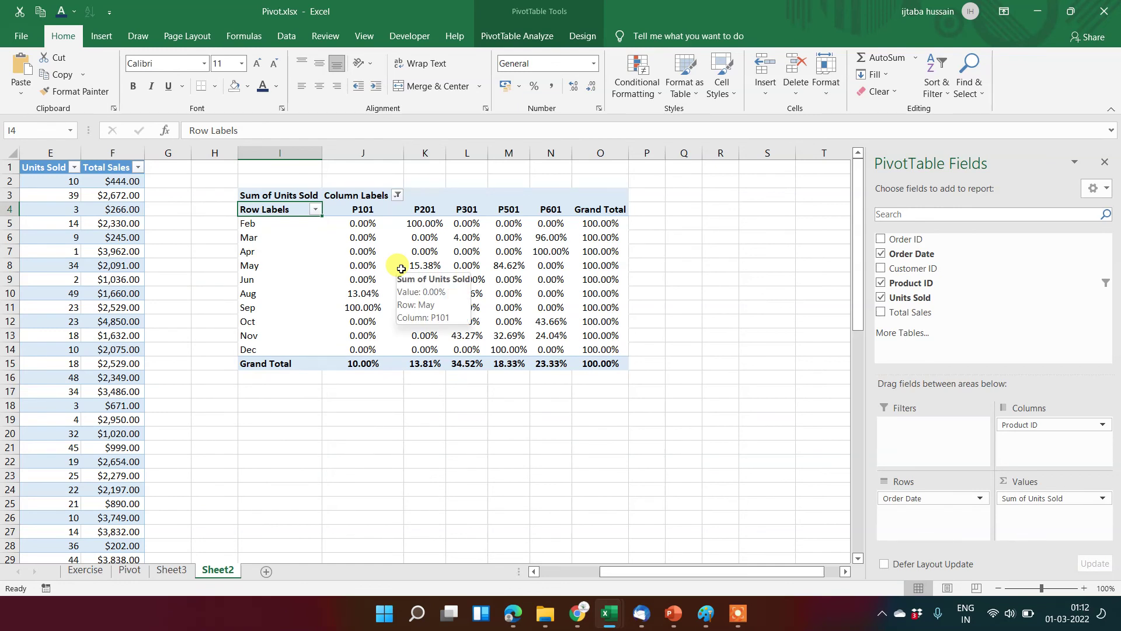